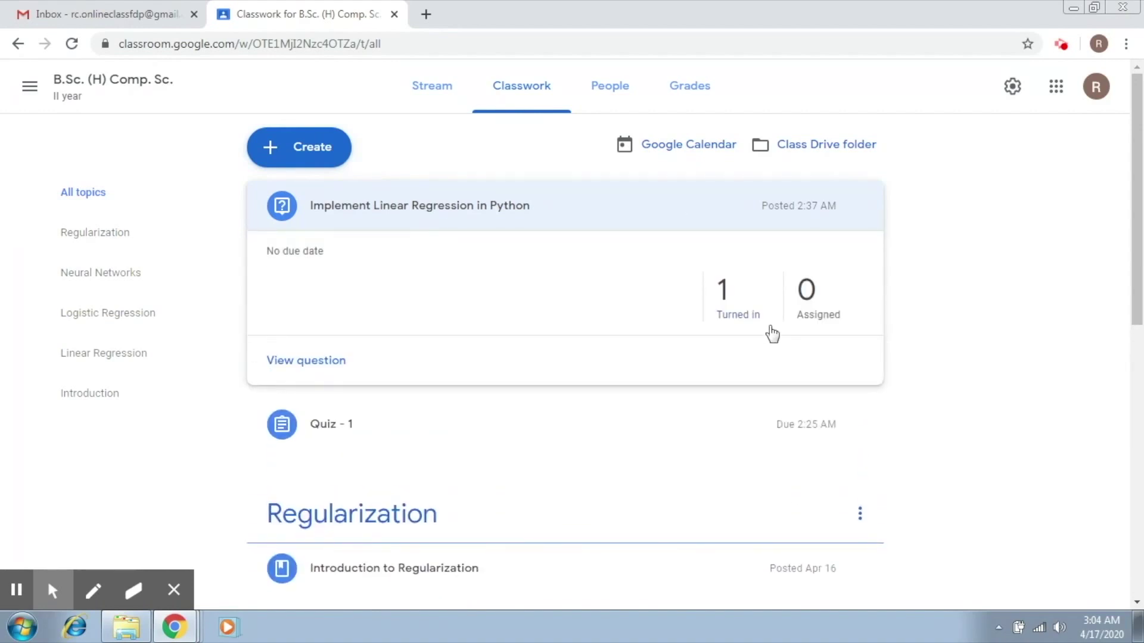
Step: Grade the submitted answer to Implement Linear Regression in Python with 5 out of 10 and return it to the student
left_click(738, 322)
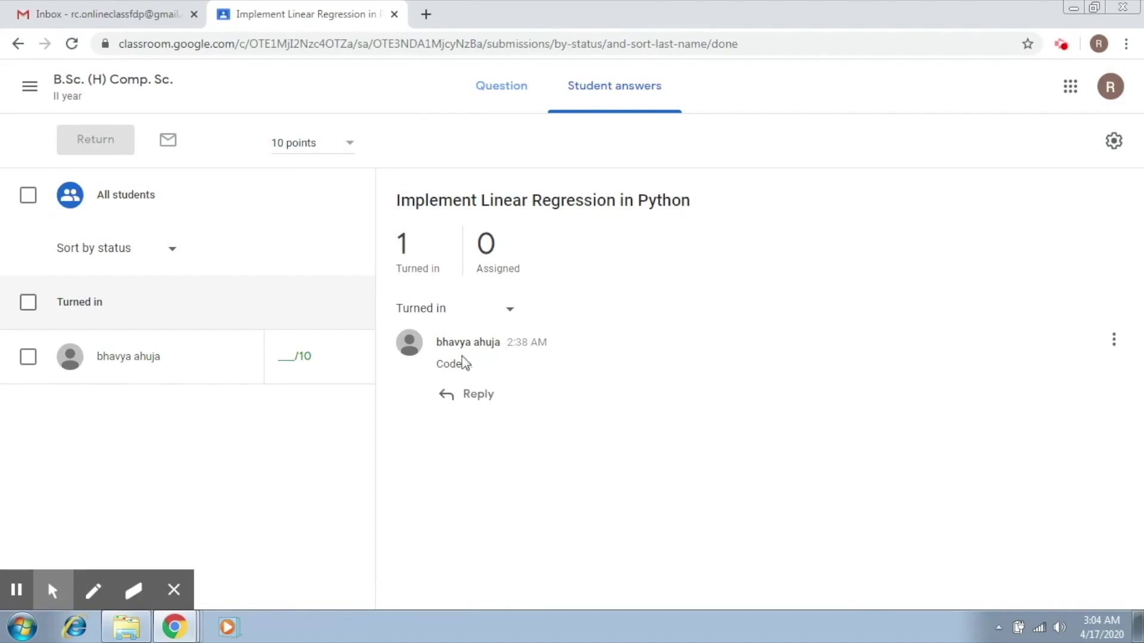
left_click_drag(438, 363, 489, 377)
left_click(290, 360)
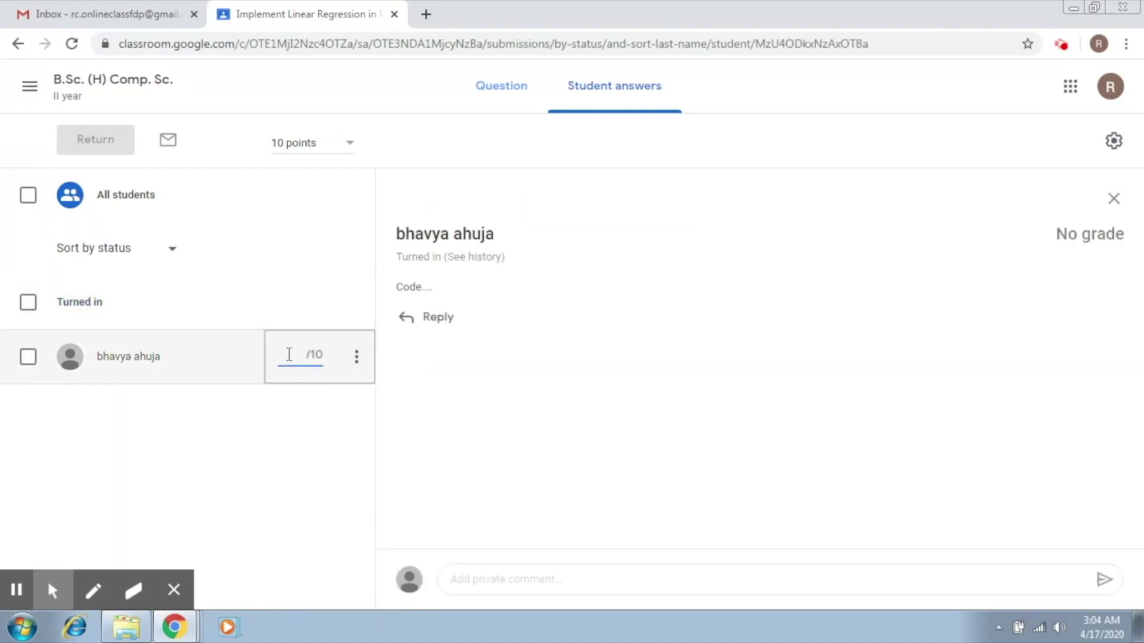
type("5")
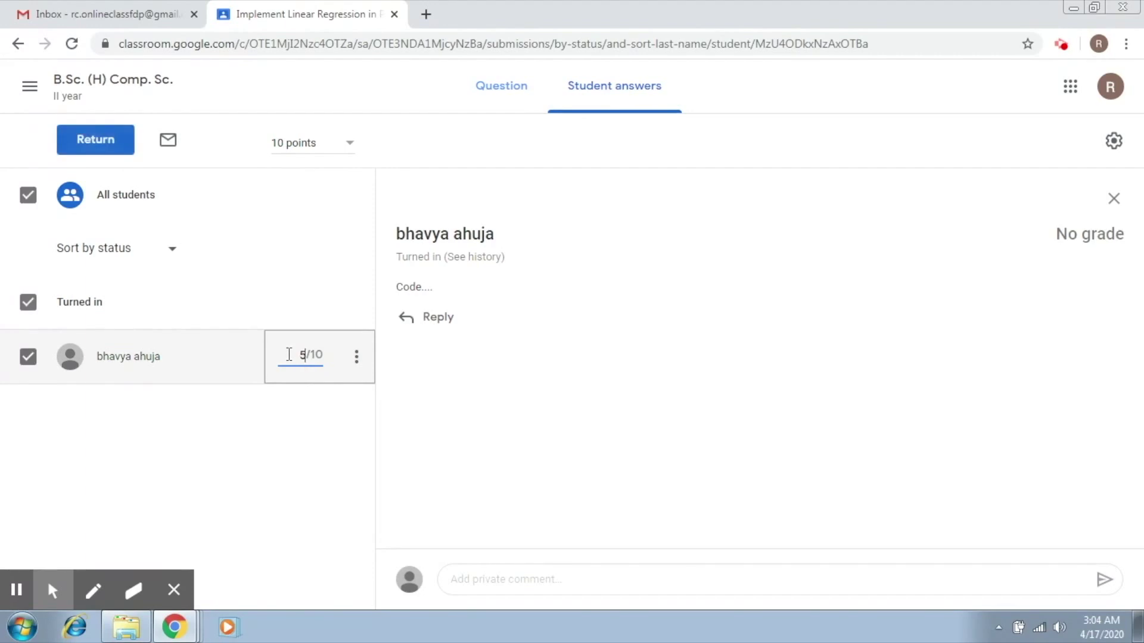
left_click(103, 150)
left_click(725, 412)
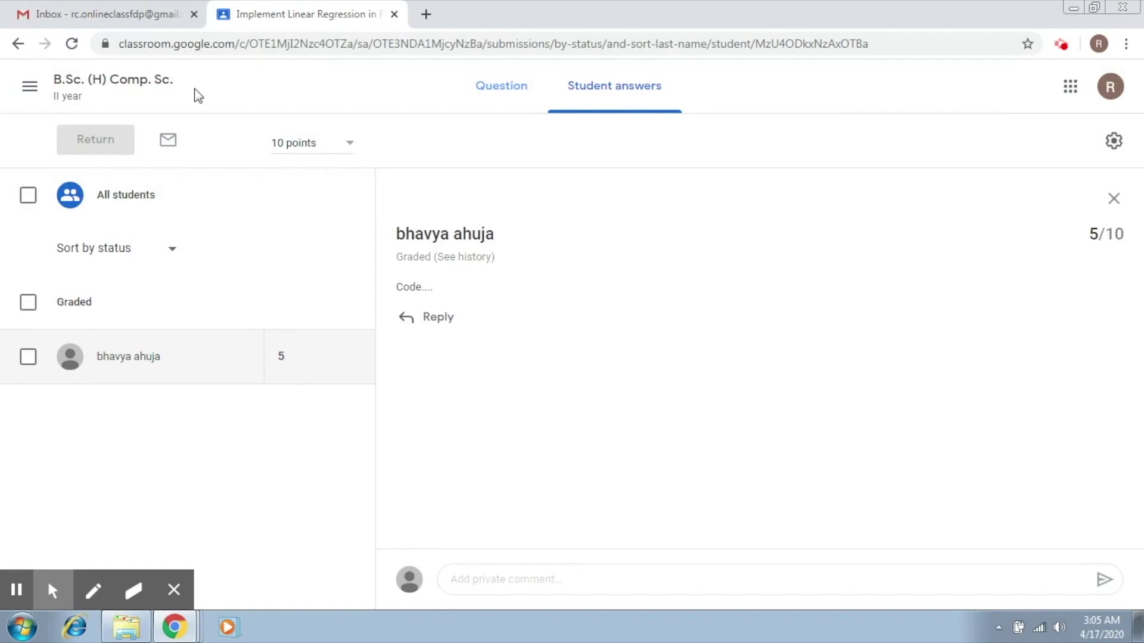
Step: Review the grades recorded for the B.Sc. (H) Comp. Sc. class and the posts in its stream
left_click(137, 94)
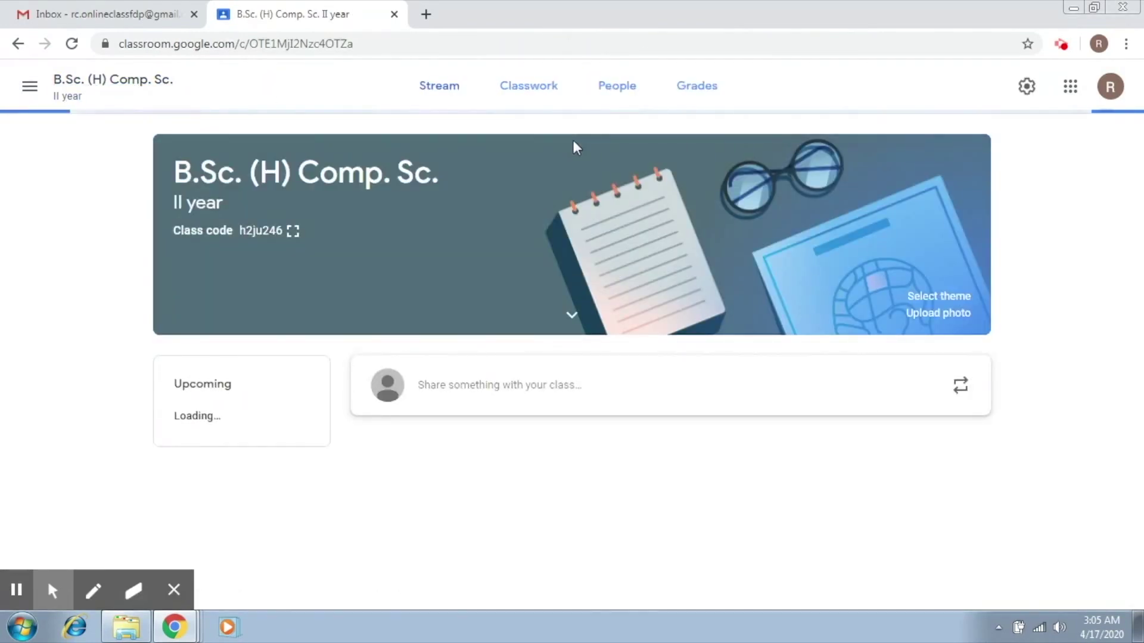
left_click(702, 87)
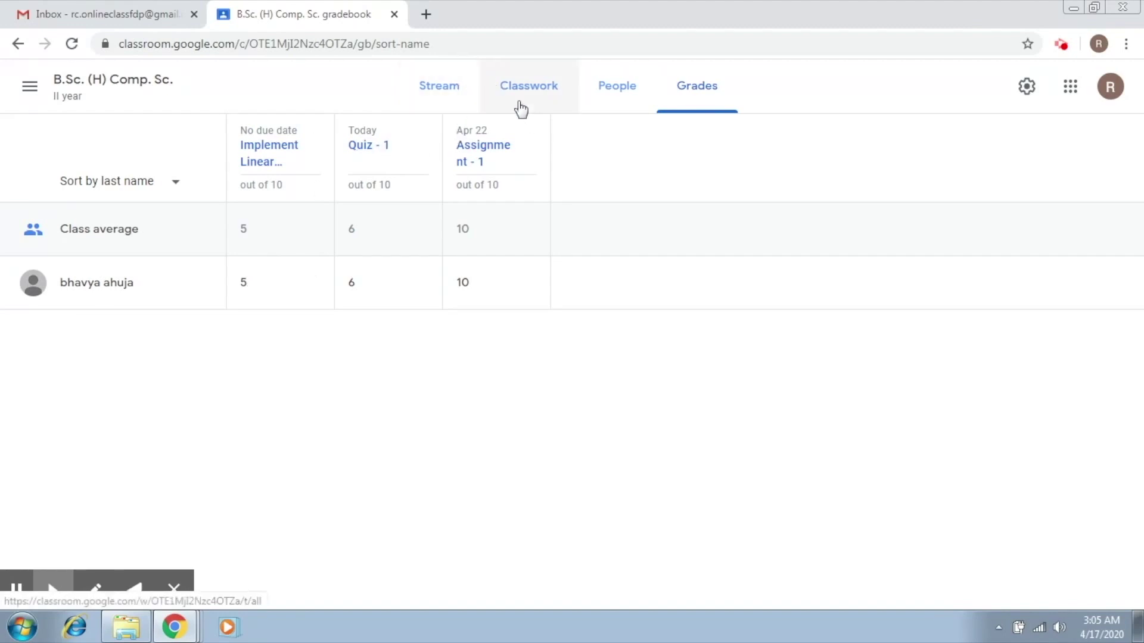
left_click(455, 98)
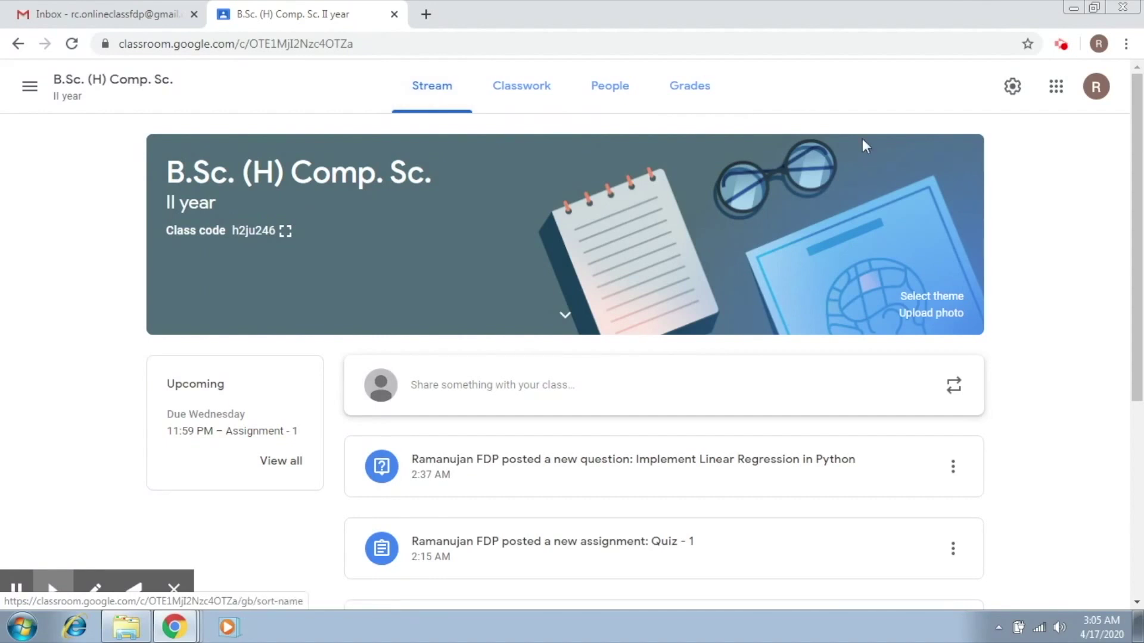
left_click_drag(1134, 171, 1139, 260)
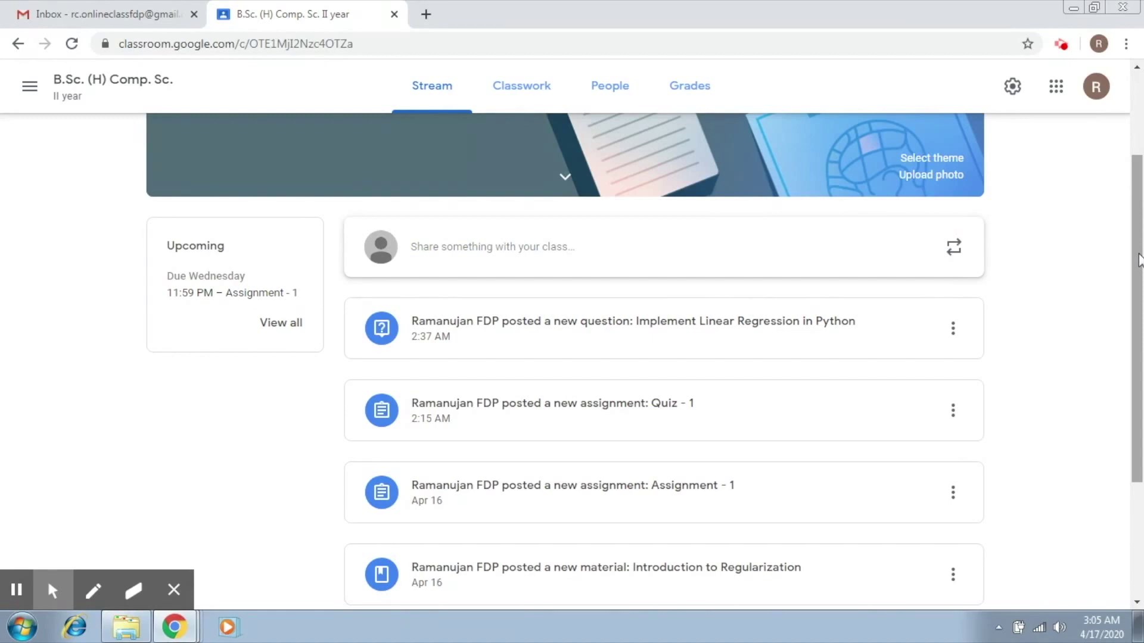
left_click_drag(1139, 260, 1139, 180)
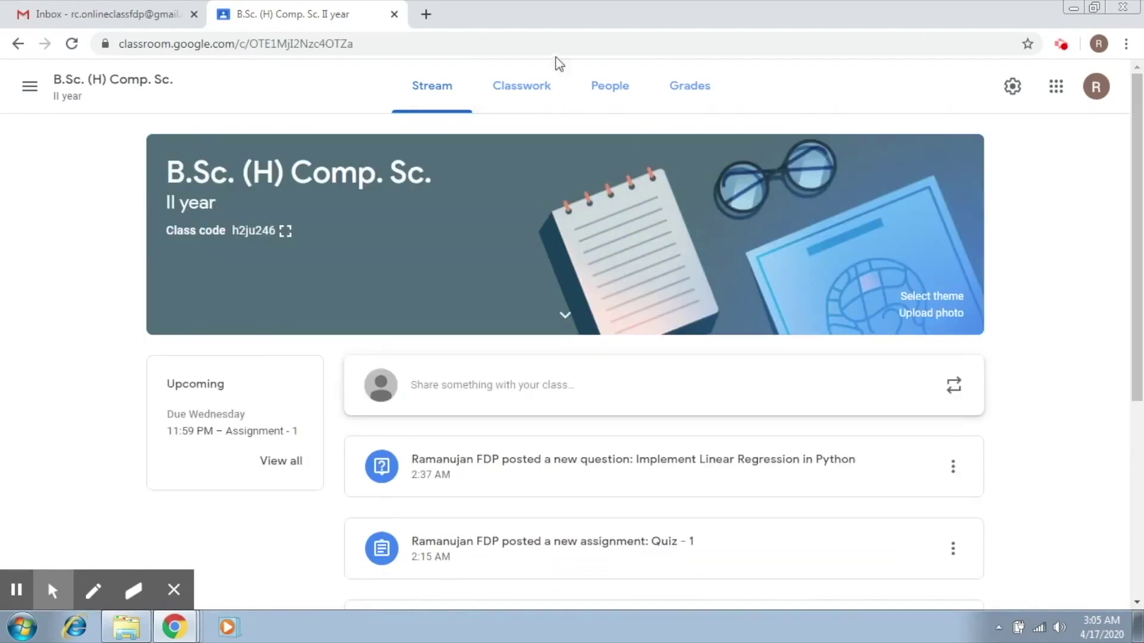
Step: Create a new classwork assignment titled "Write a character sketch of Hamlet"
left_click(538, 89)
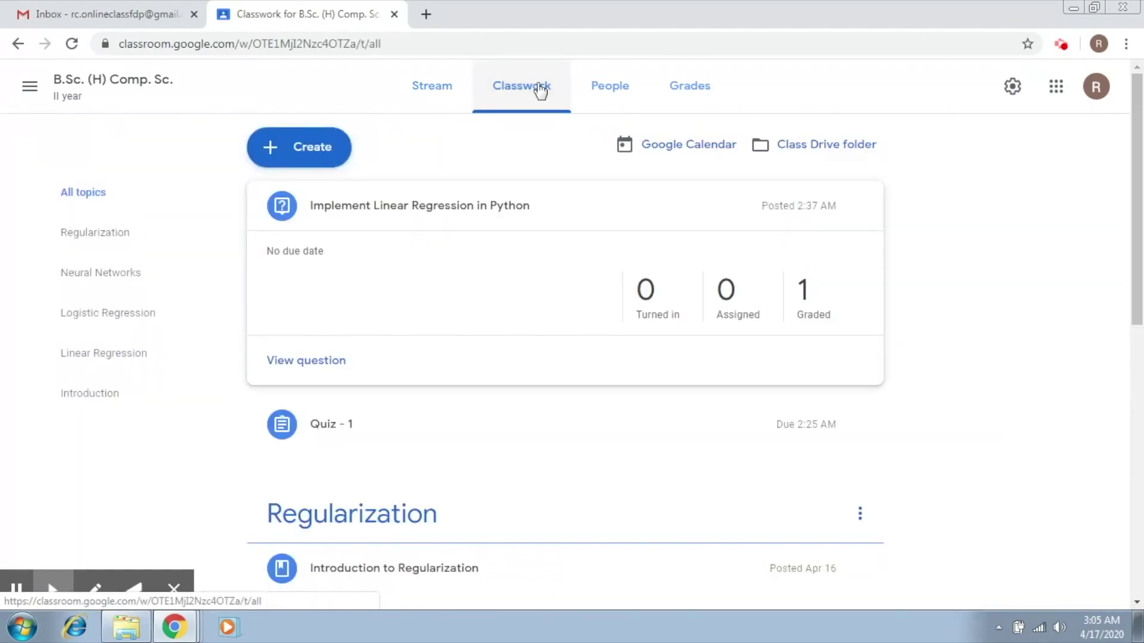
left_click(324, 144)
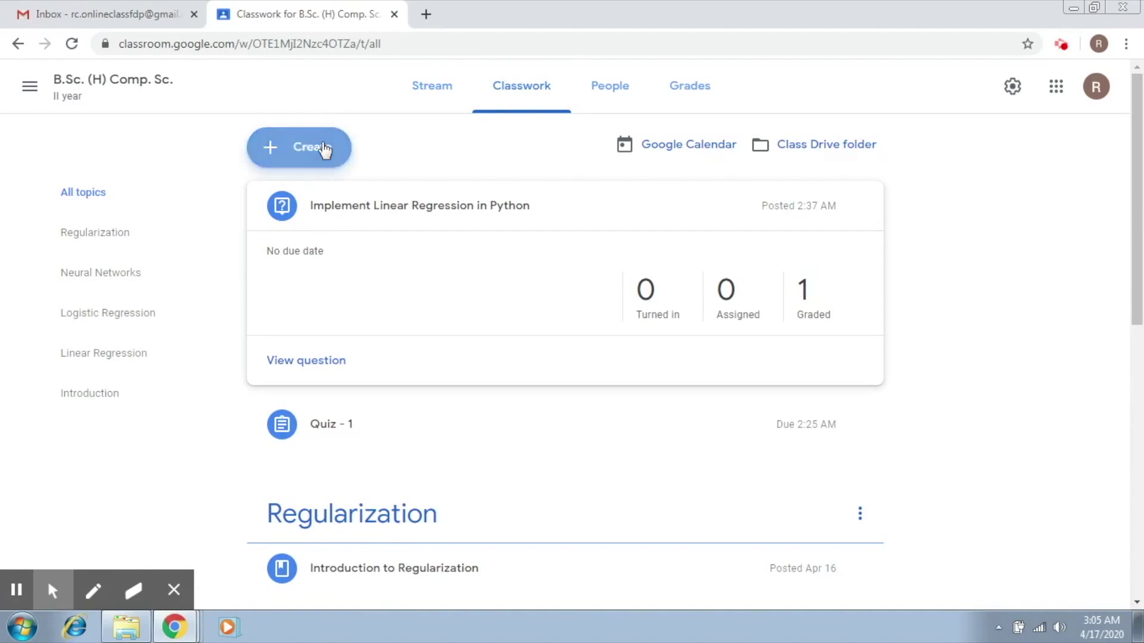
left_click(324, 195)
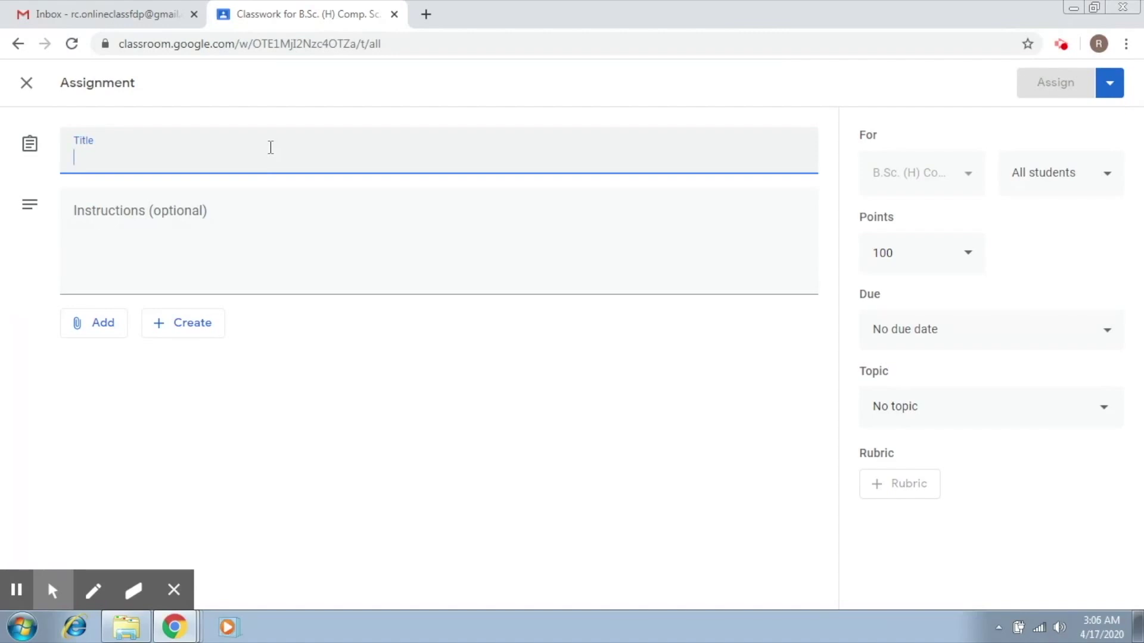
type("Write a ")
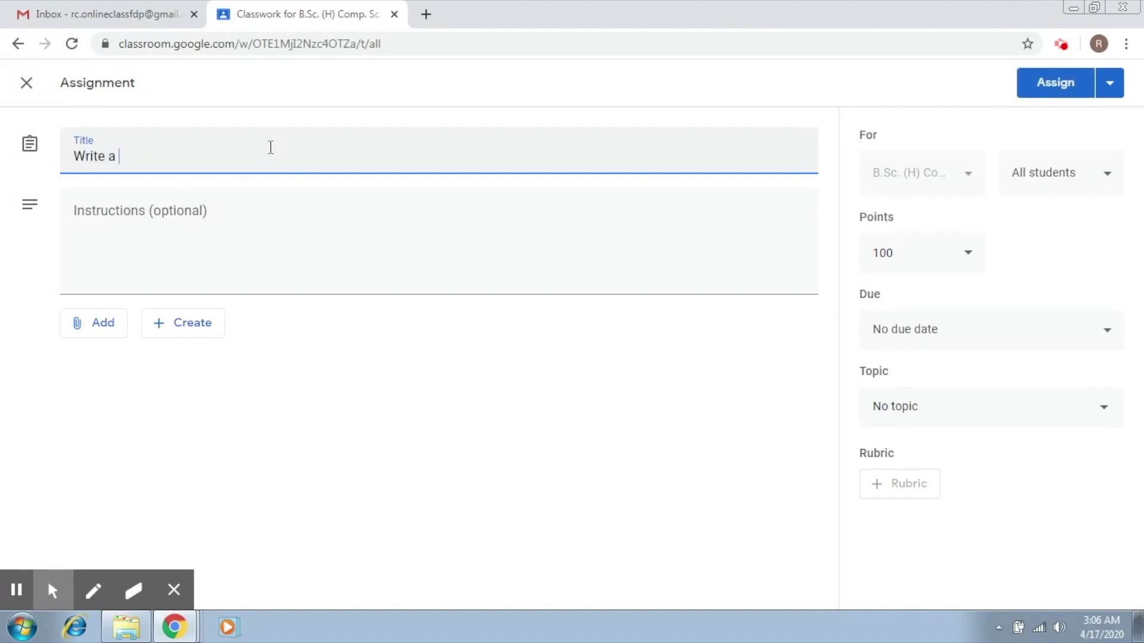
type("character sketch o")
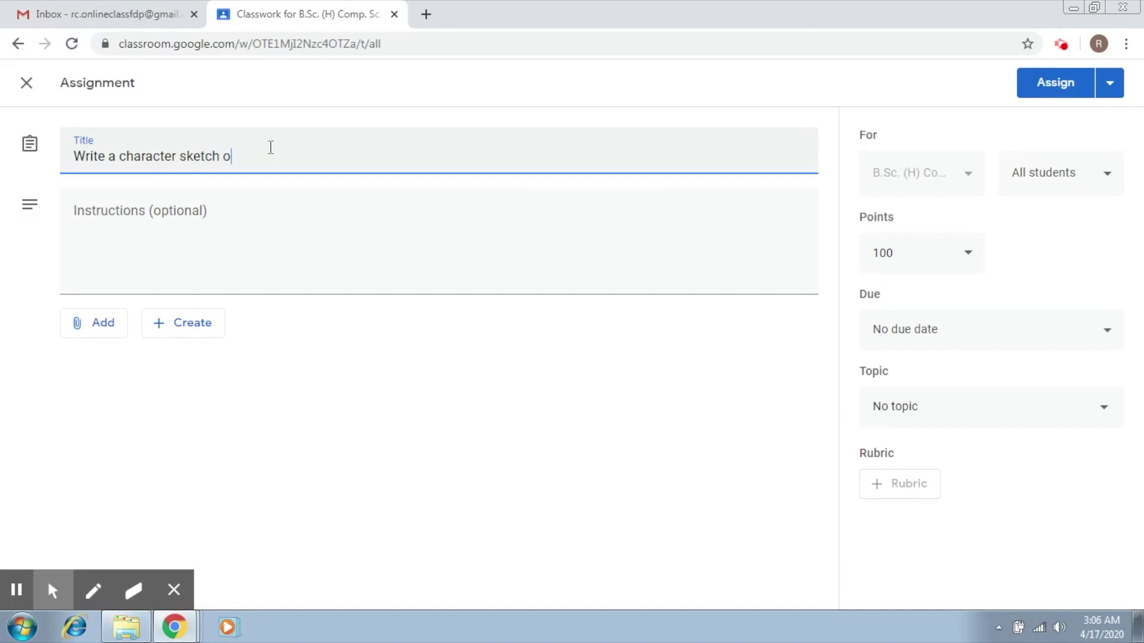
type("f Hamlet")
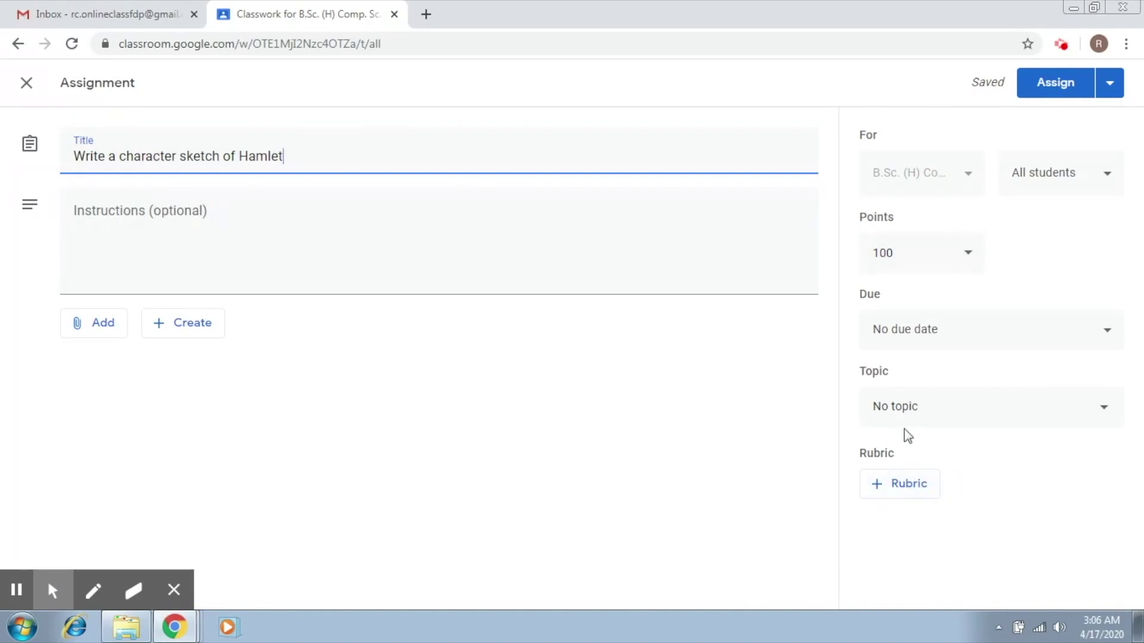
left_click(103, 598)
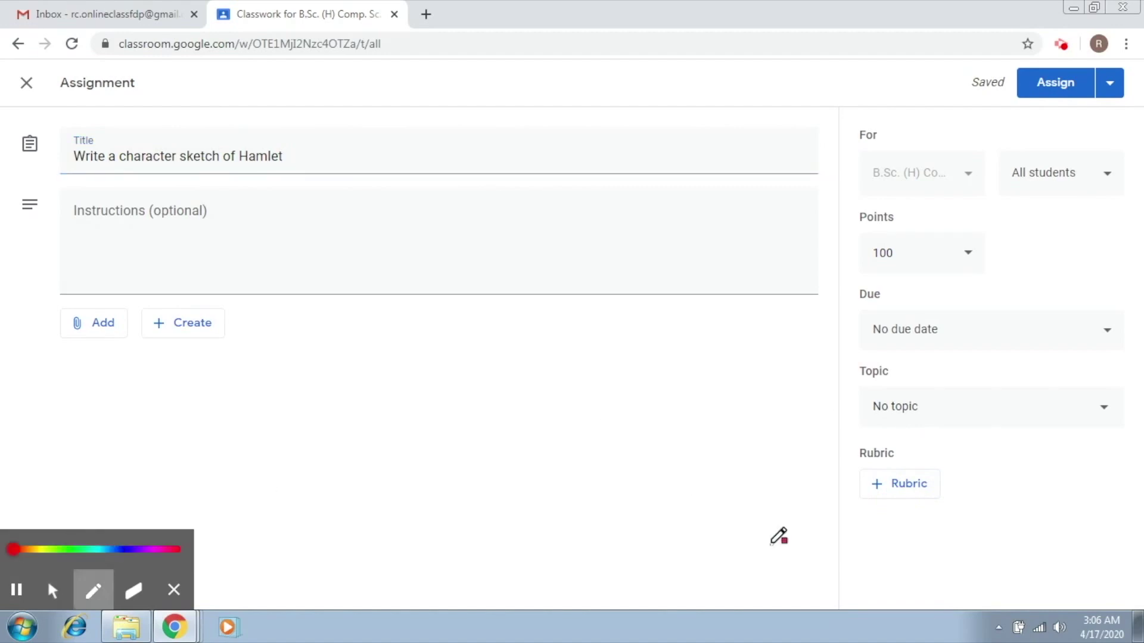
mouse_move(928, 460)
left_mouse_down()
mouse_move(963, 483)
mouse_move(928, 461)
left_mouse_up()
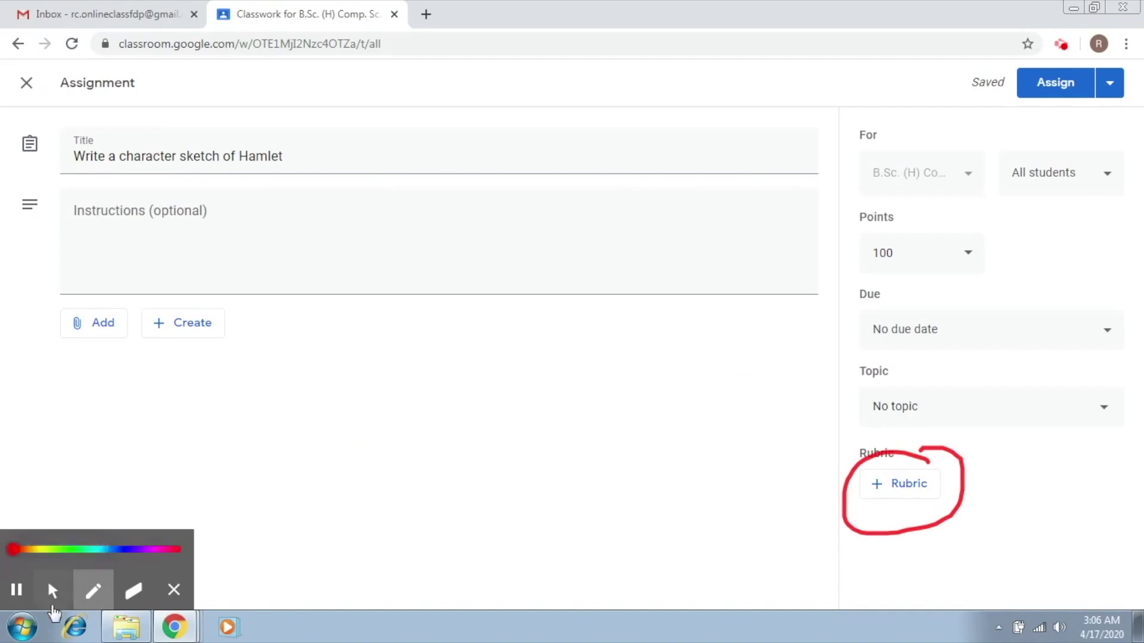
left_click(52, 598)
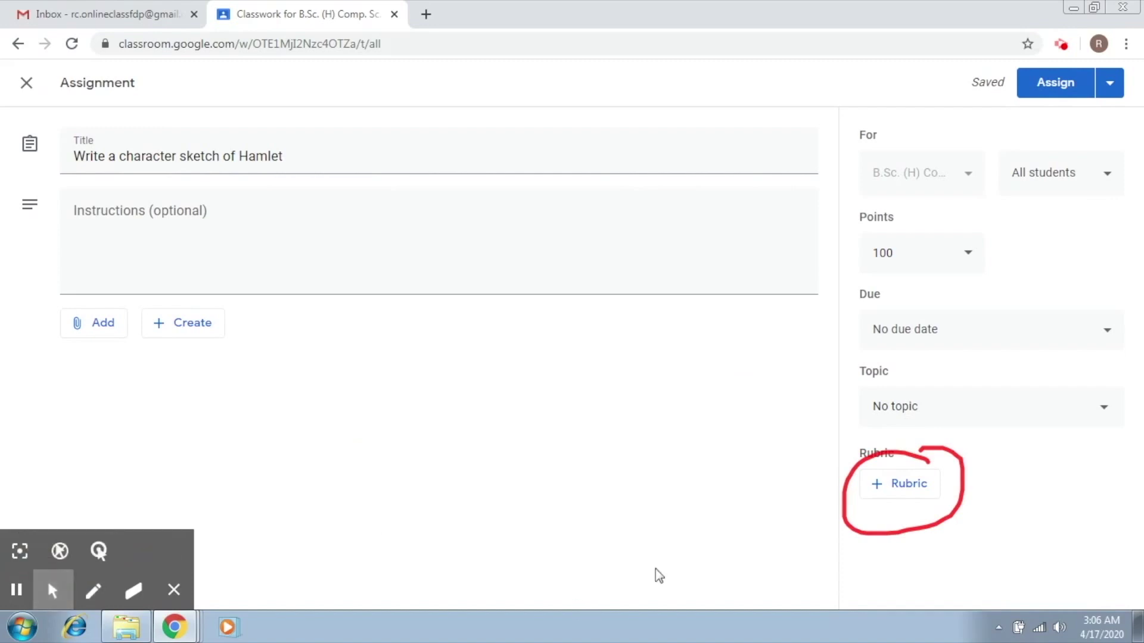
Step: Start a new rubric from scratch for the Hamlet assignment
left_click(900, 486)
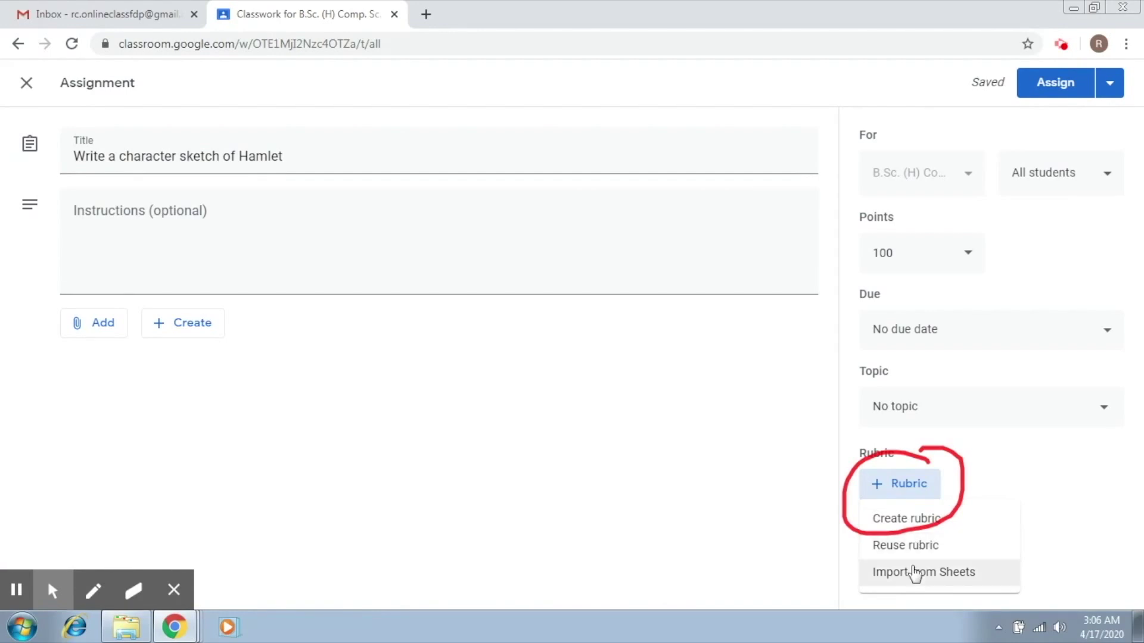
left_click(916, 519)
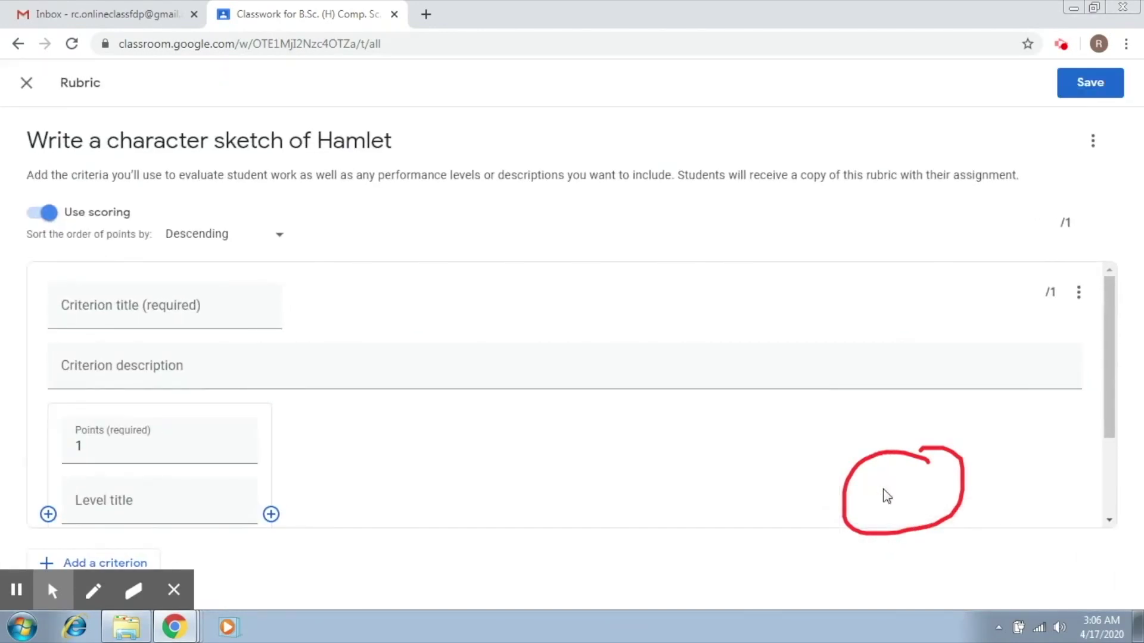
left_click(133, 589)
mouse_move(839, 399)
left_mouse_down()
mouse_move(873, 467)
mouse_move(899, 472)
mouse_move(881, 460)
left_mouse_up()
mouse_move(978, 424)
left_mouse_down()
mouse_move(858, 562)
mouse_move(952, 500)
mouse_move(857, 521)
left_mouse_up()
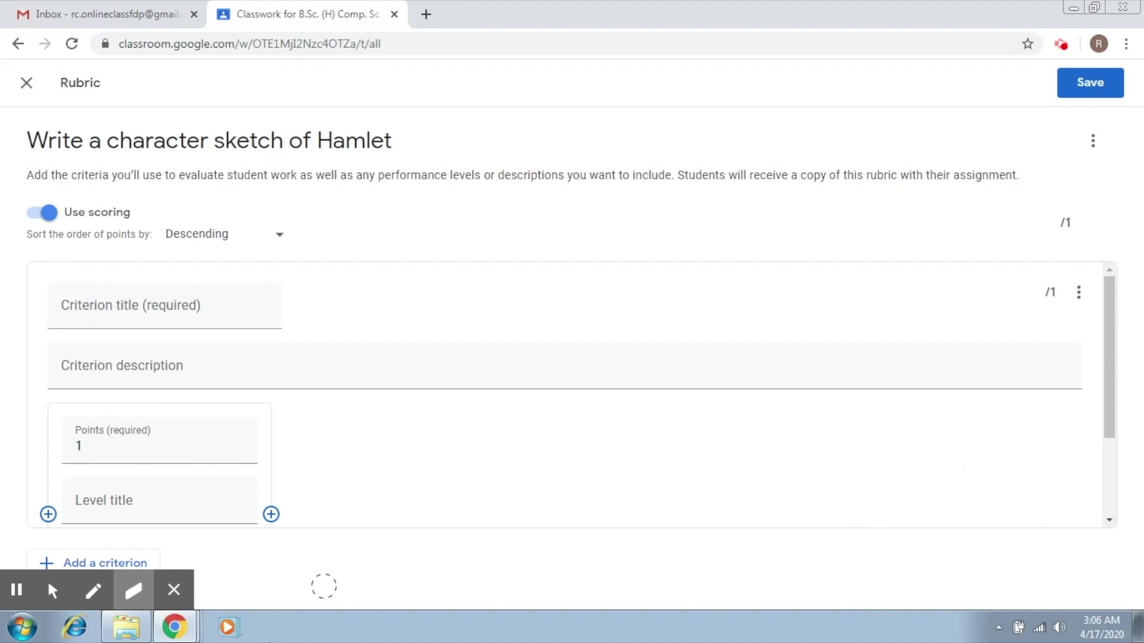
left_click(52, 590)
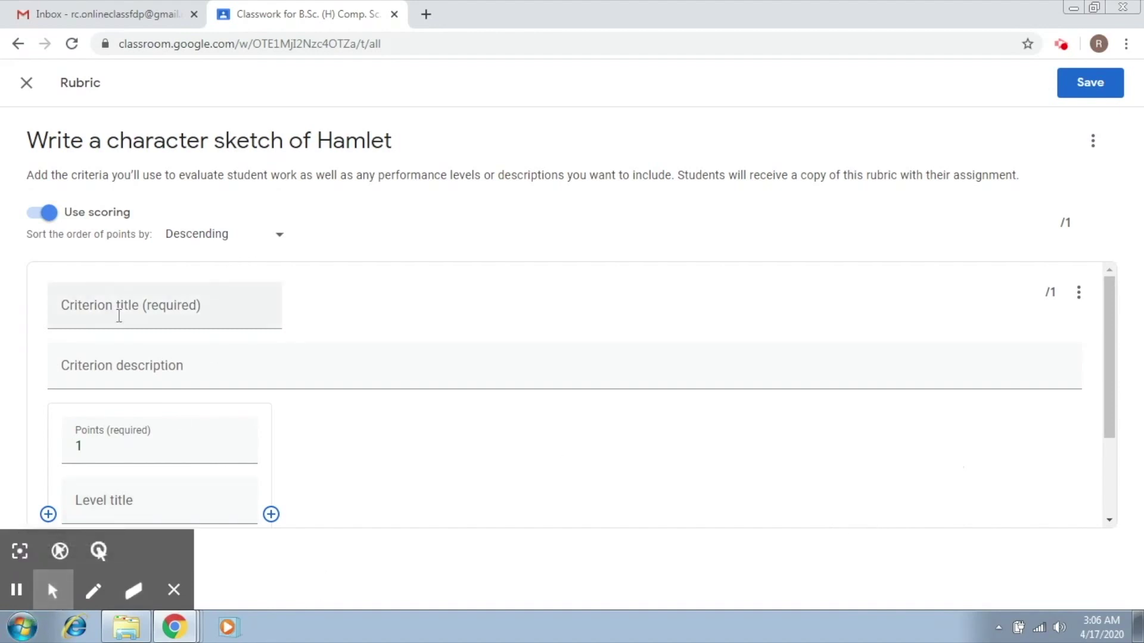
Step: Title the first rubric criterion "Organization" and set its first level to 5 points
left_click(149, 305)
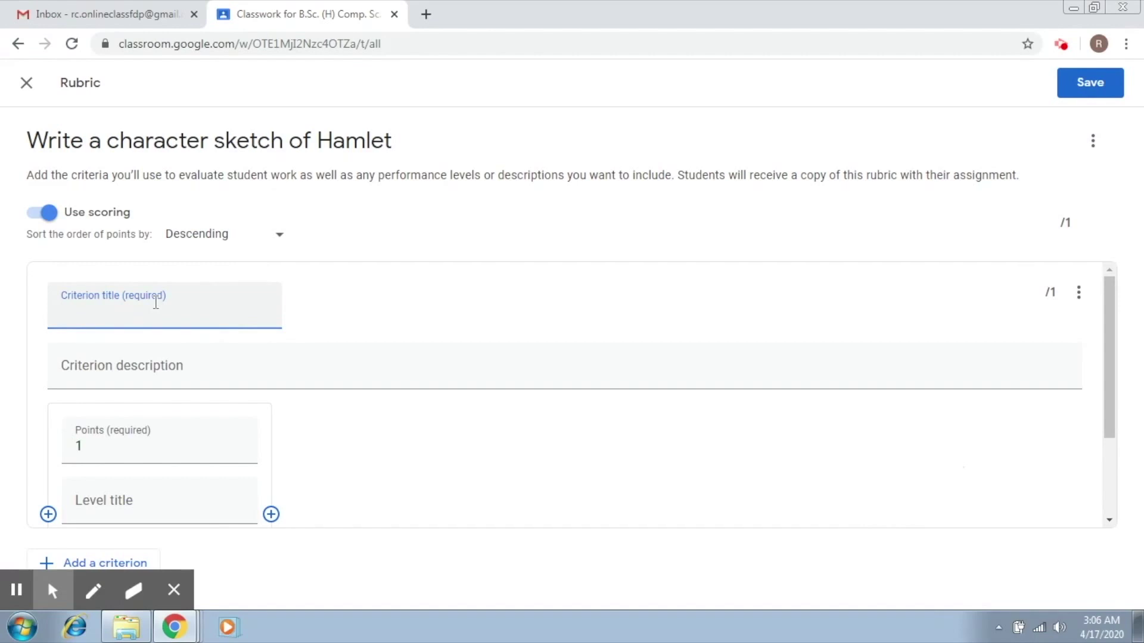
type("Organization")
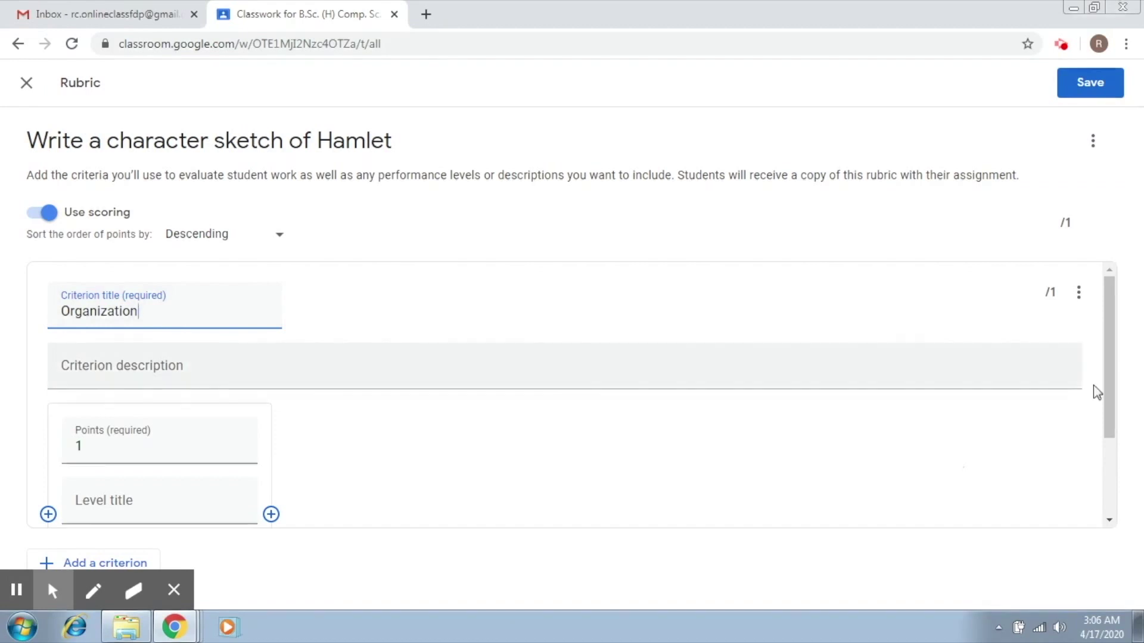
left_click_drag(1108, 387, 1109, 424)
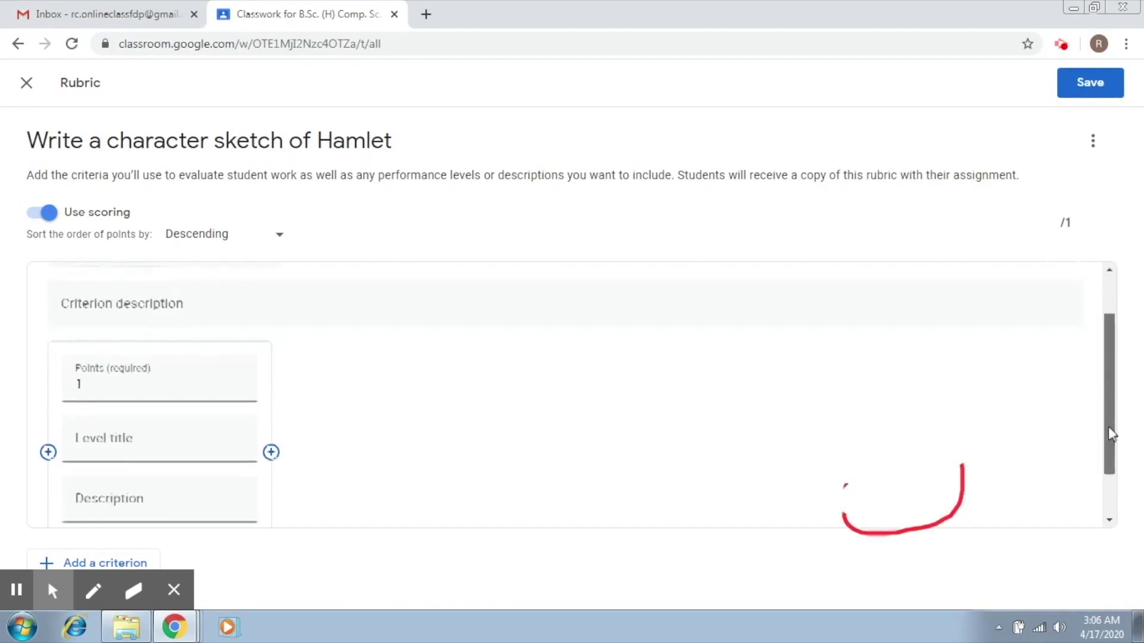
left_click(250, 302)
left_click(111, 389)
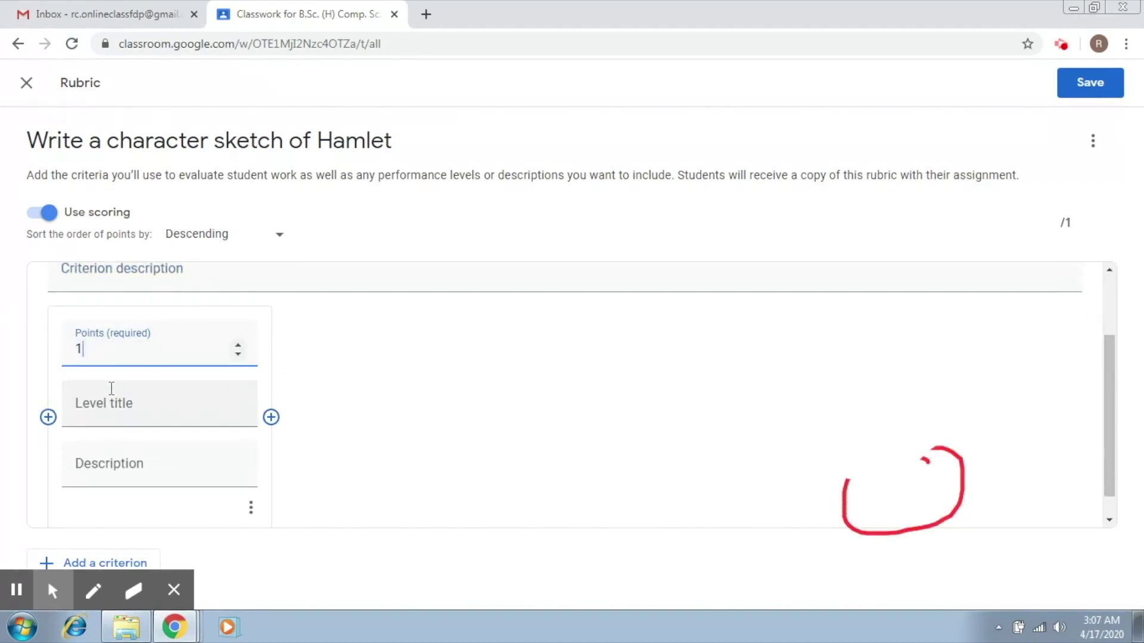
key("BackSpace")
type("5")
Step: Title the 5-point level "Exceptional" and describe it as "Coherent and precise"
left_click_drag(1108, 412, 1108, 439)
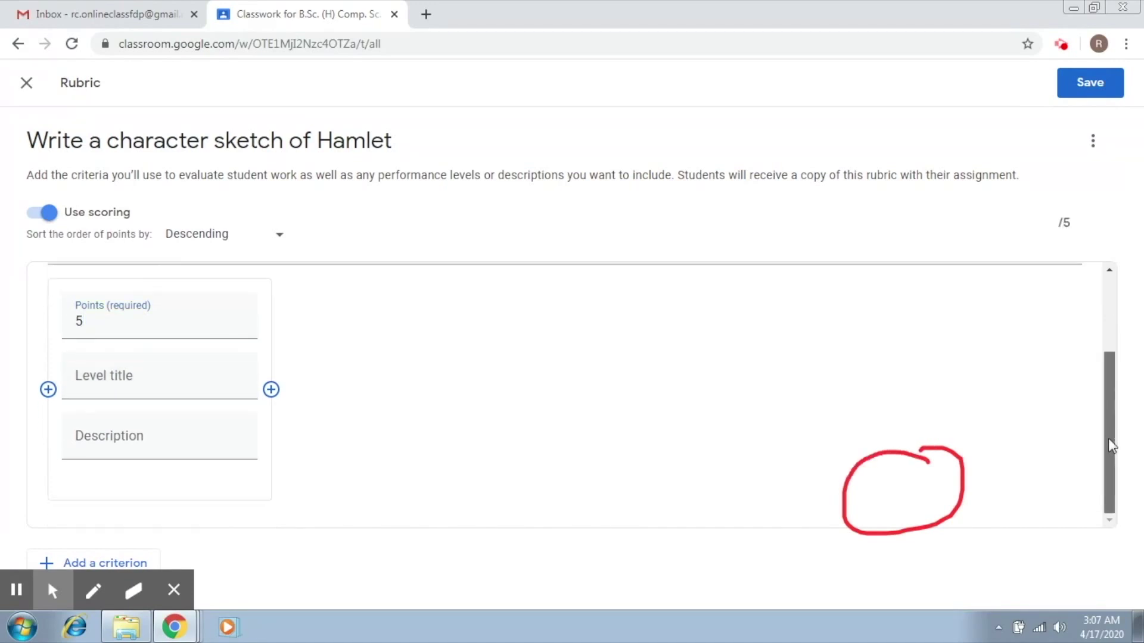
left_click(140, 375)
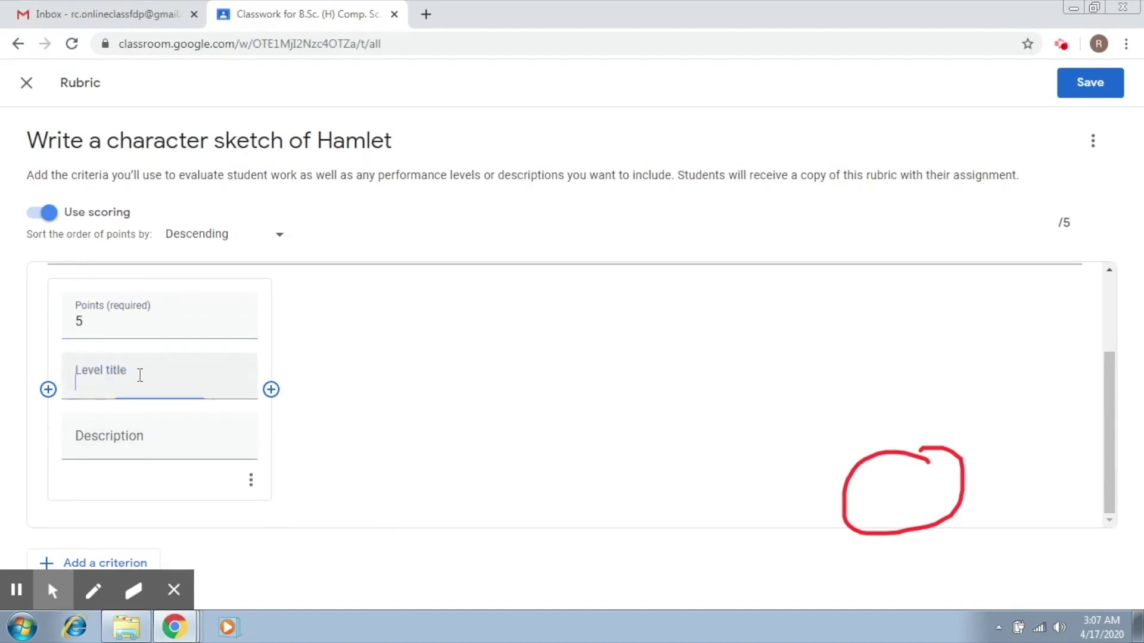
type("Exce")
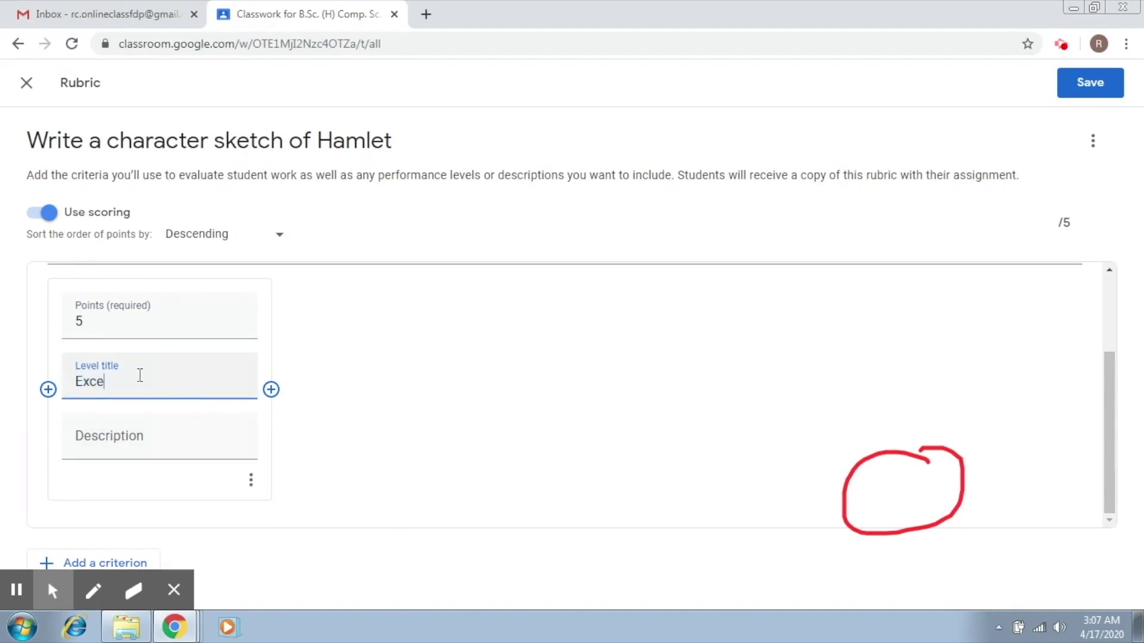
type("ptional")
left_click(134, 435)
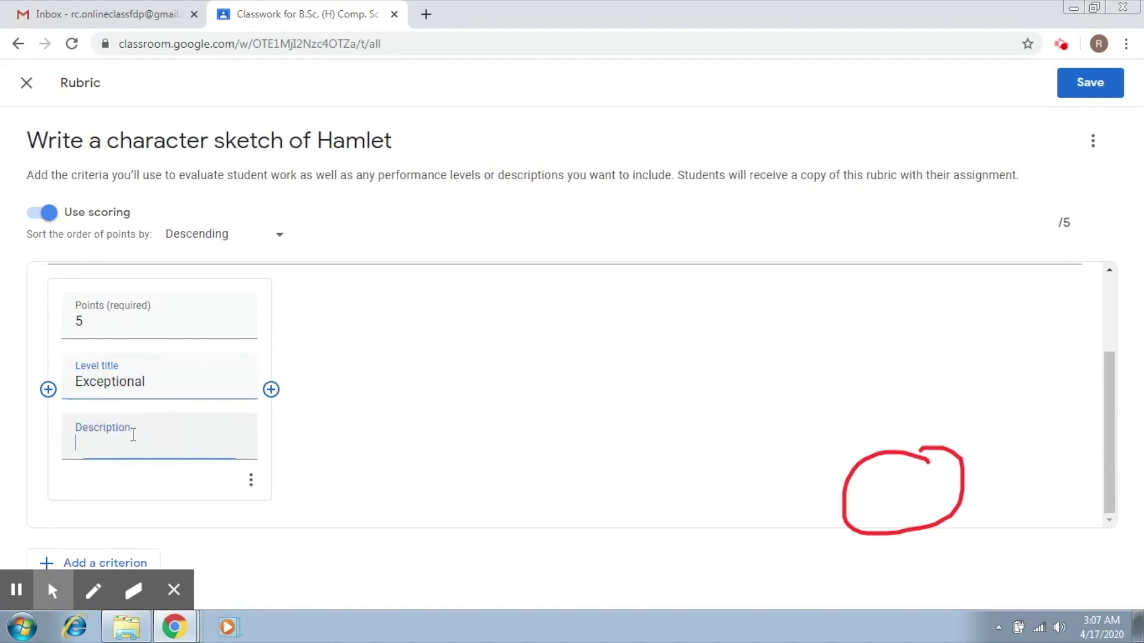
type("Coheren")
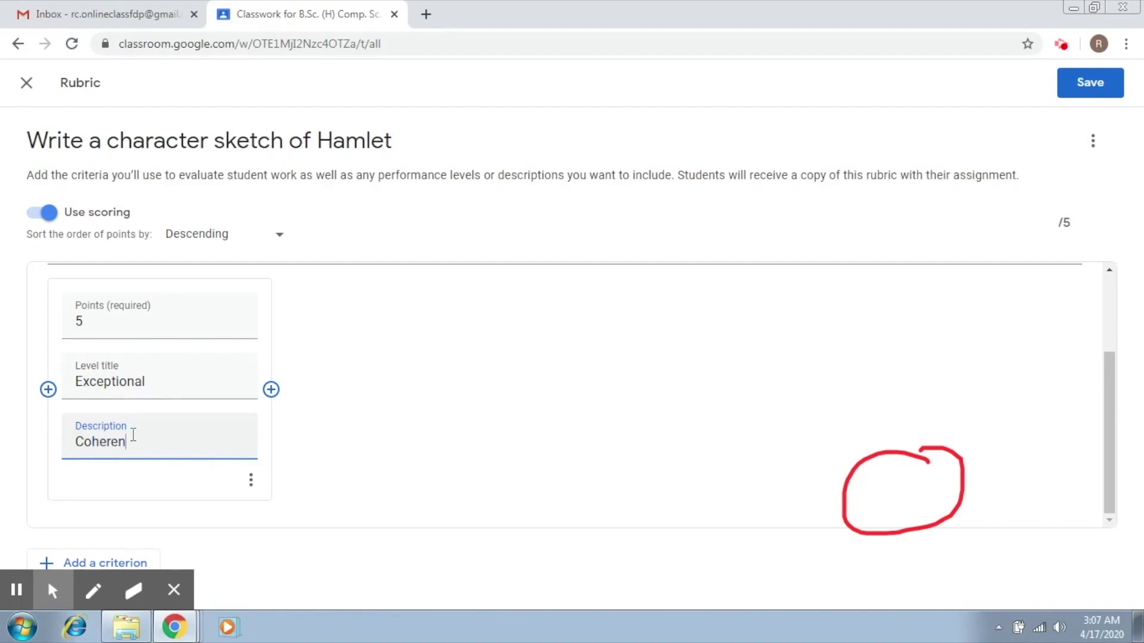
type("t and precise")
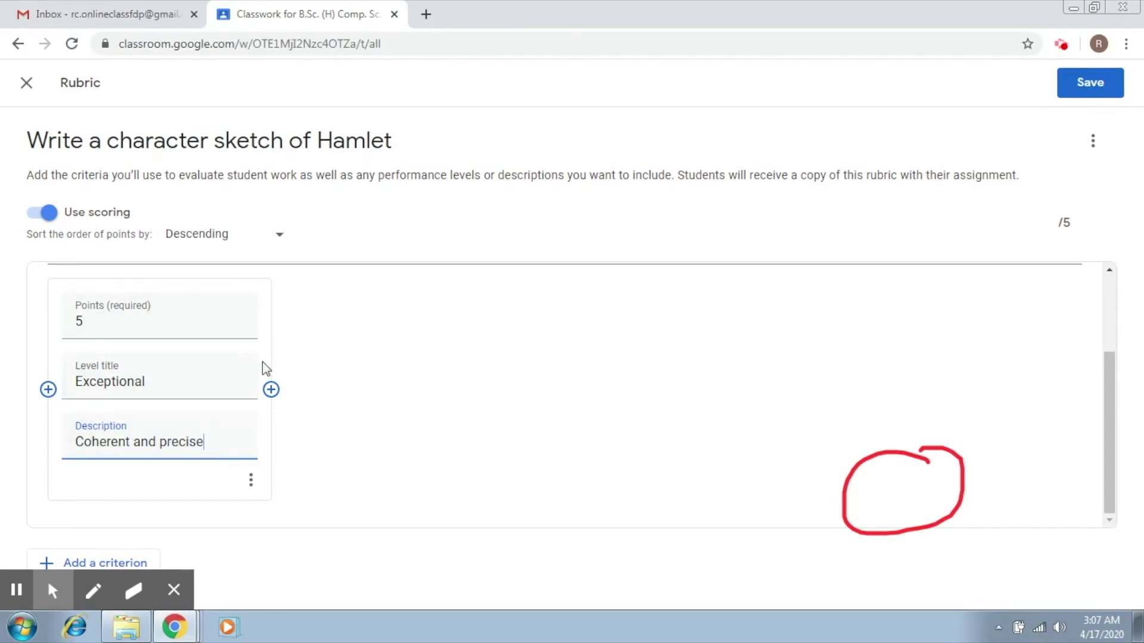
Step: Add a second level to the Organization criterion, worth 4 points and titled "Above Average"
left_click(271, 390)
left_click(271, 391)
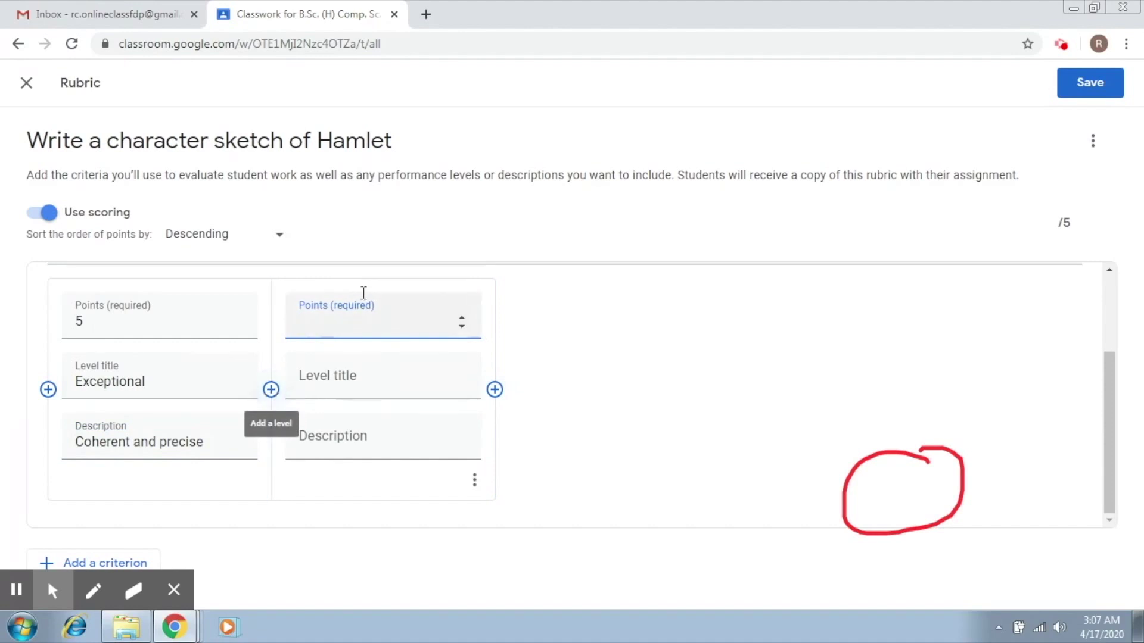
type("4")
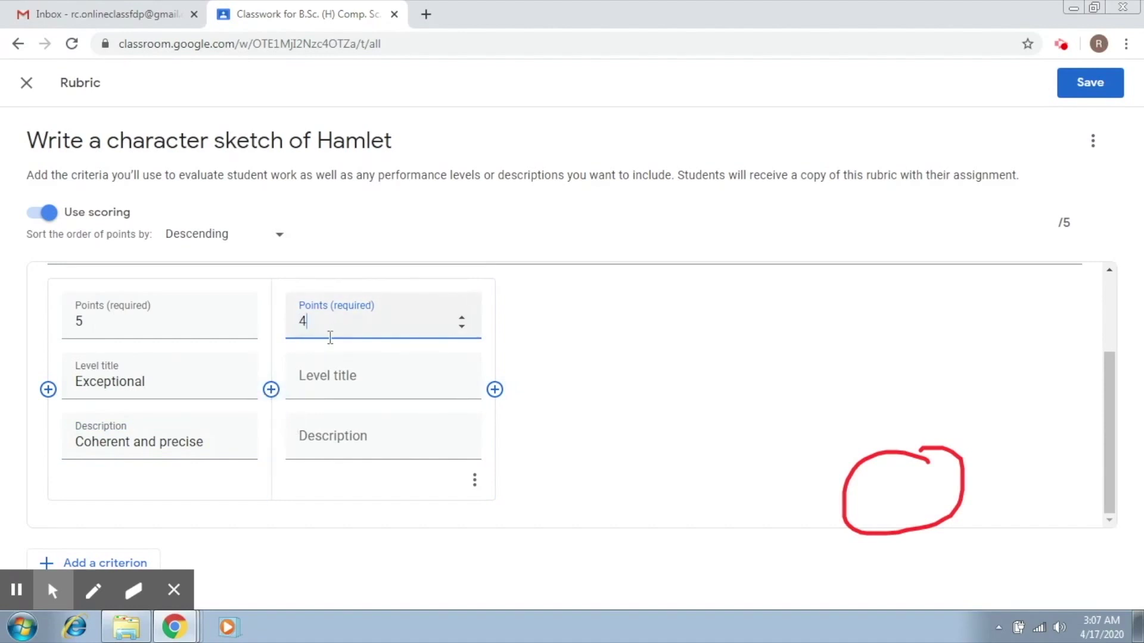
left_click(331, 376)
type("Averag")
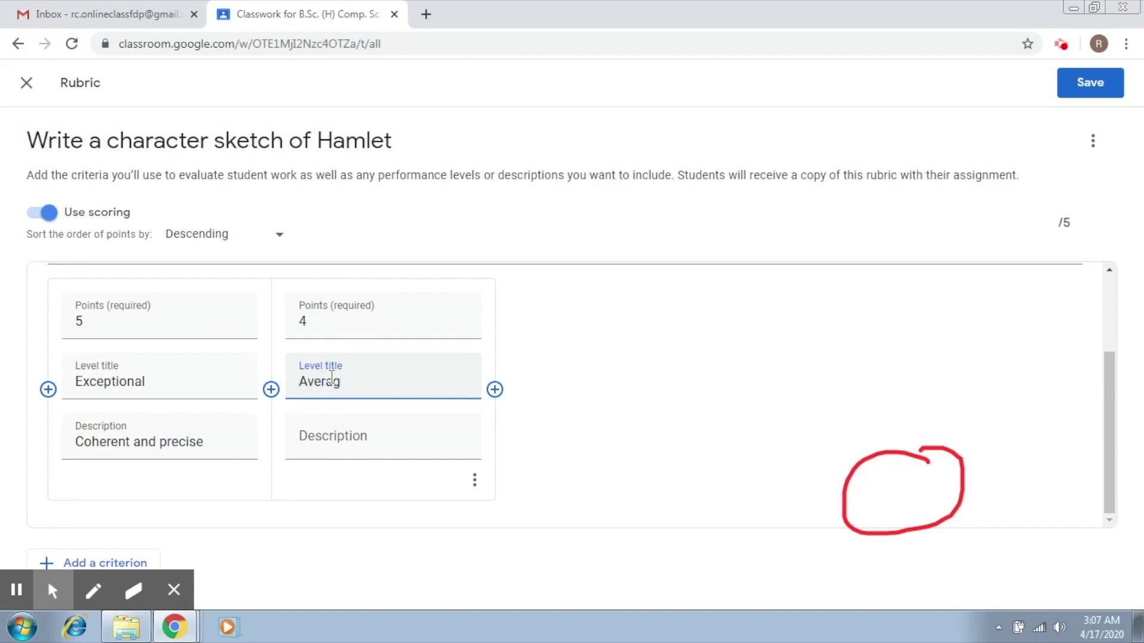
key("BackSpace")
key("BackSpace")
key("BackSpace")
key("BackSpace")
key("BackSpace")
type("bove Average")
Step: Describe the "Above Average" level as "Coherent but lacks transitions"
left_click(334, 449)
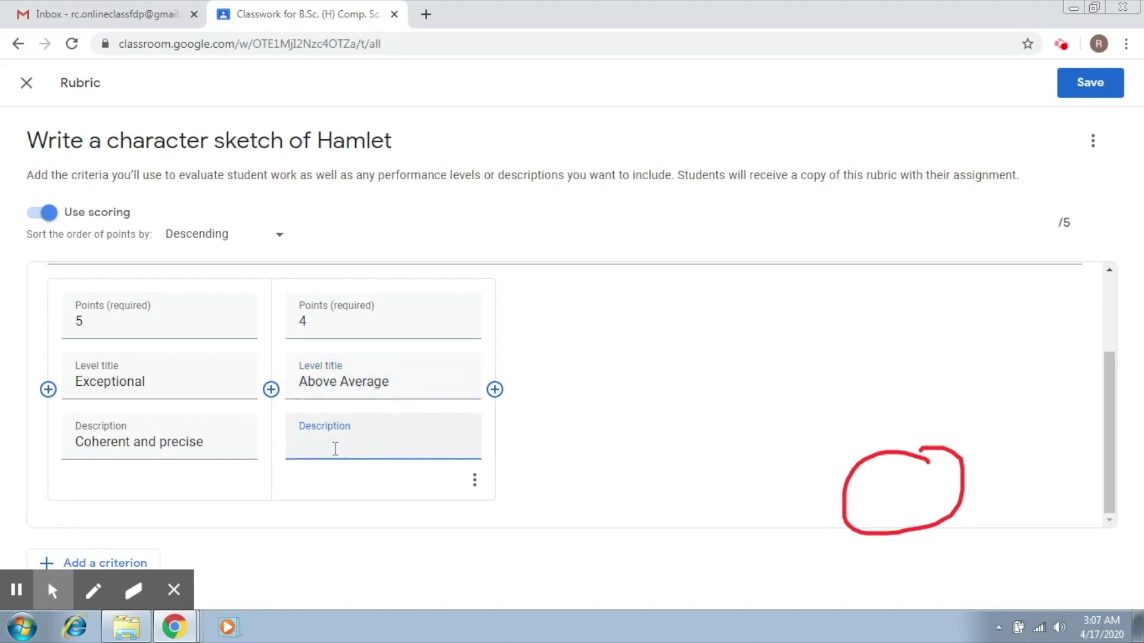
type("Coherent but lac")
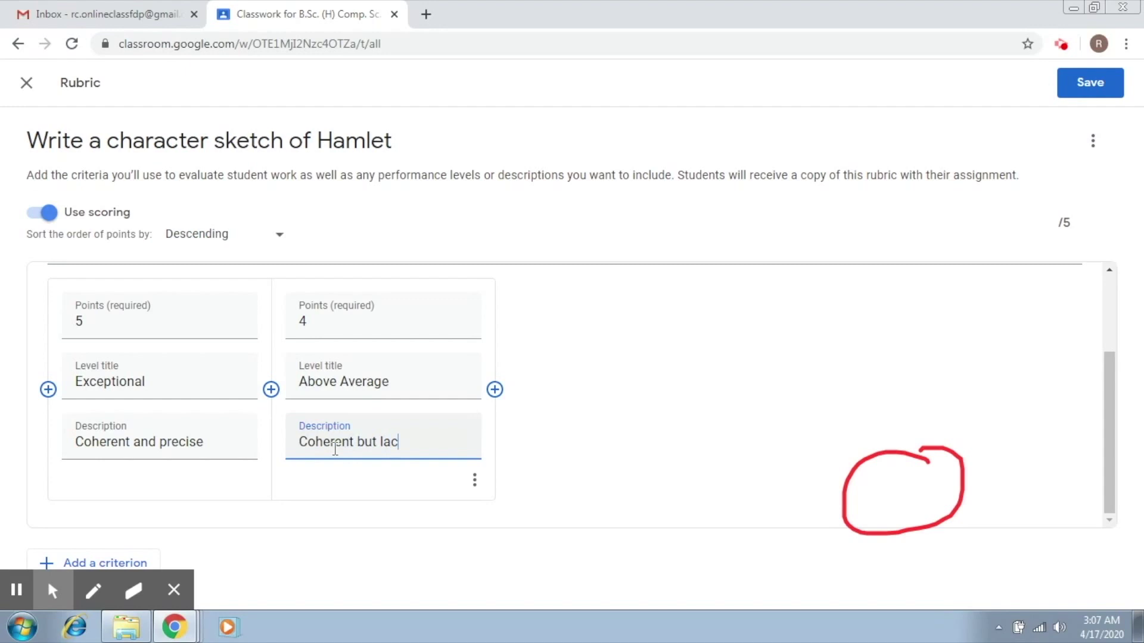
type("ks transitions")
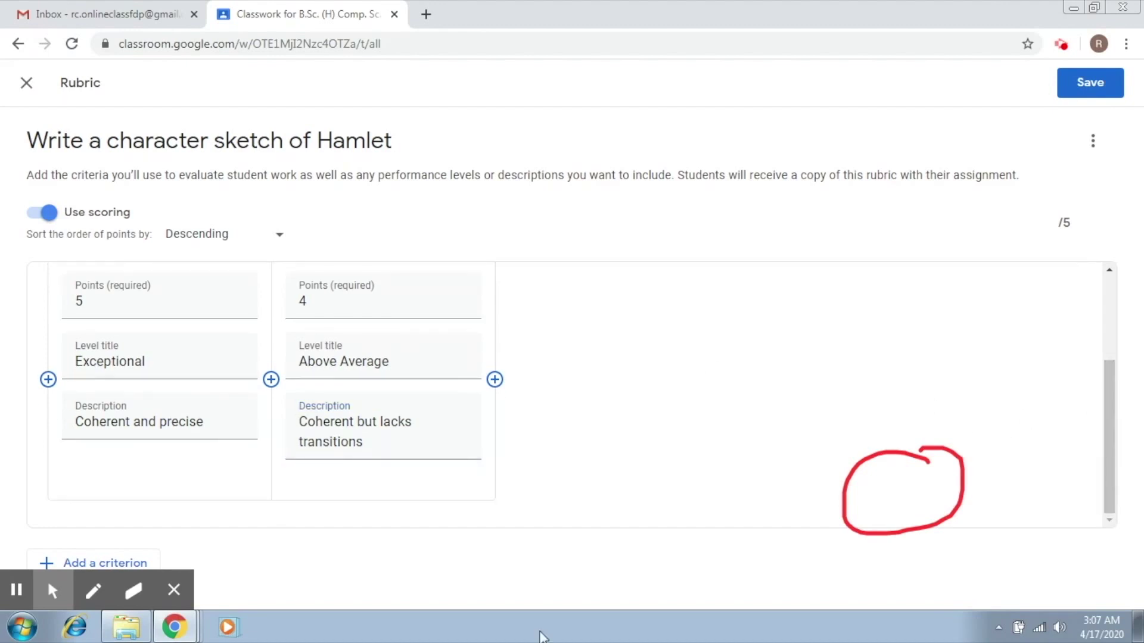
Step: Add a second criterion titled "Vocabulary Usage" and try to save the rubric
left_click(126, 564)
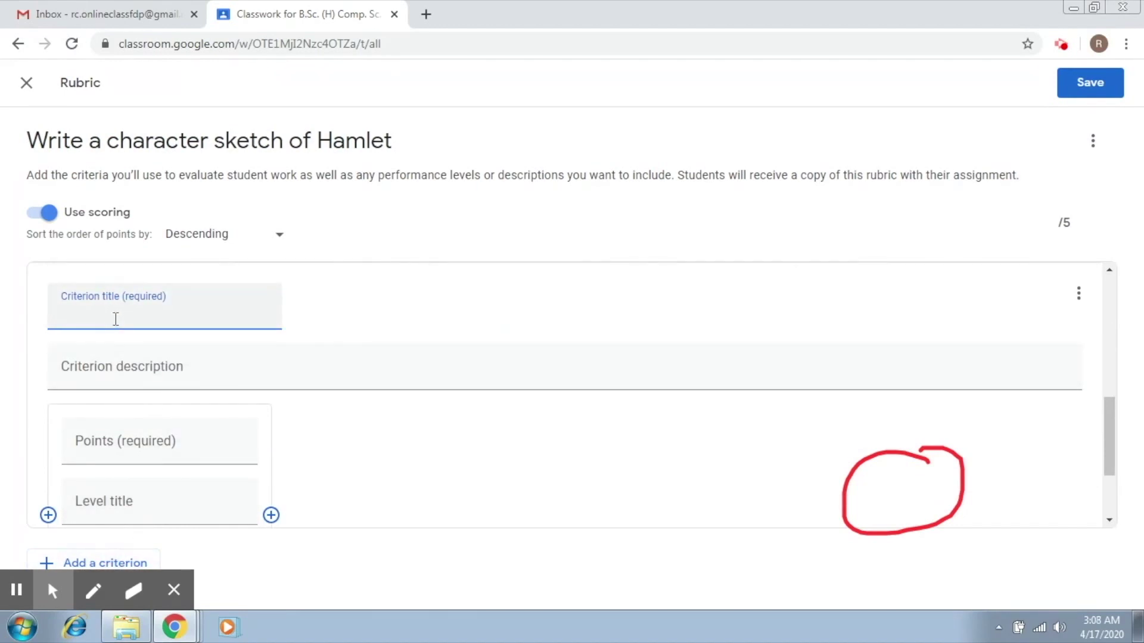
type("Vocabulary Usage")
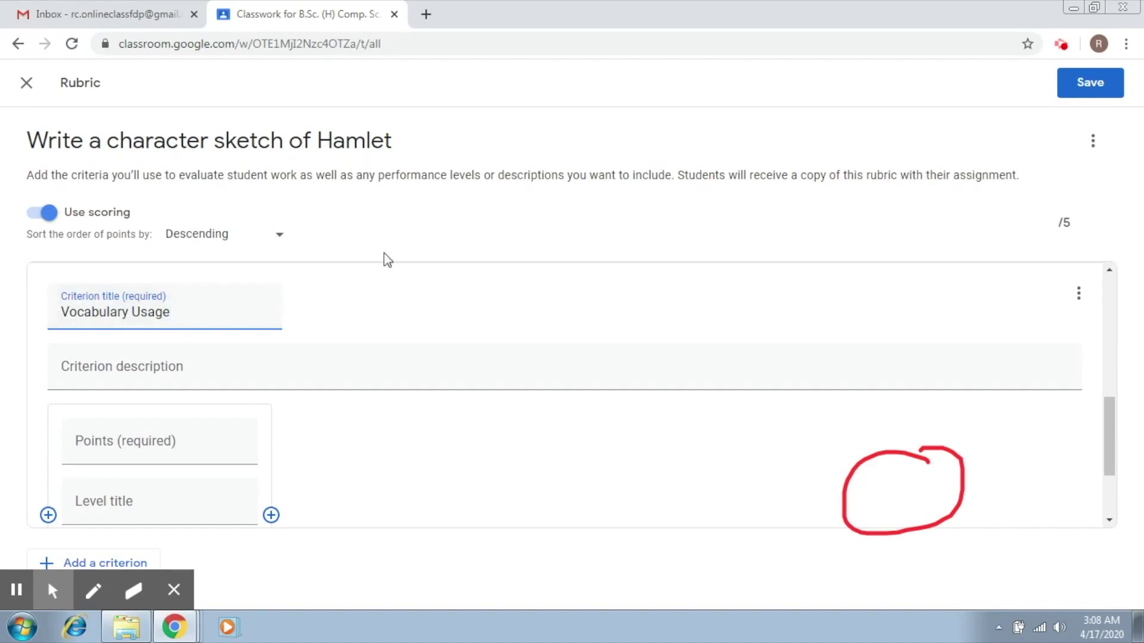
left_click(1098, 88)
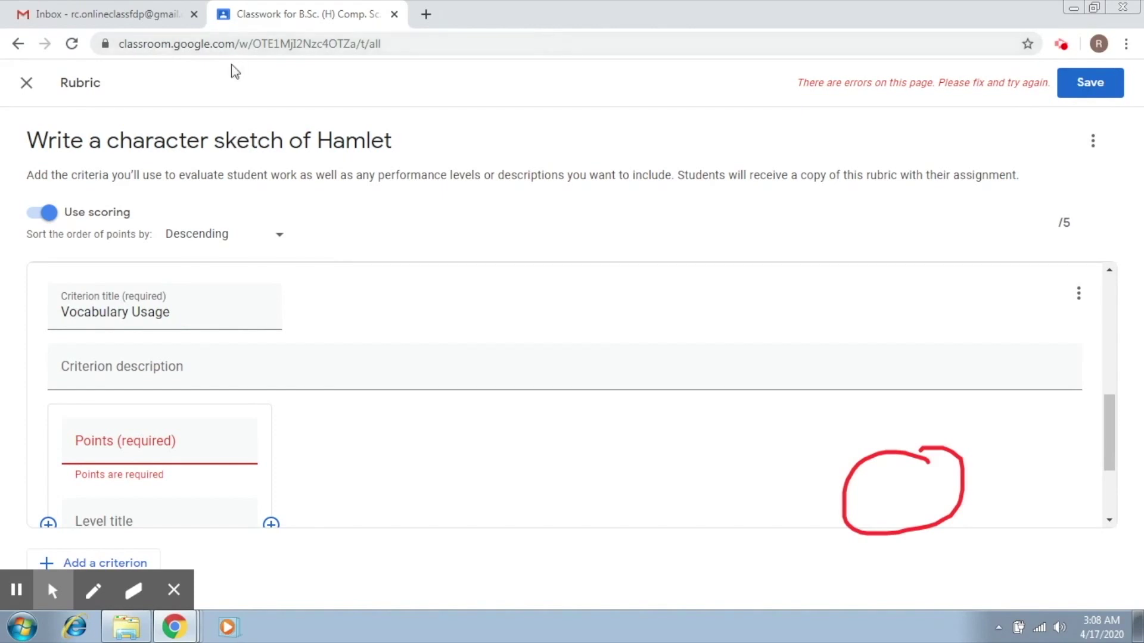
Step: Discard the unsaved rubric and close the Hamlet assignment, leaving it as a draft
left_click(28, 84)
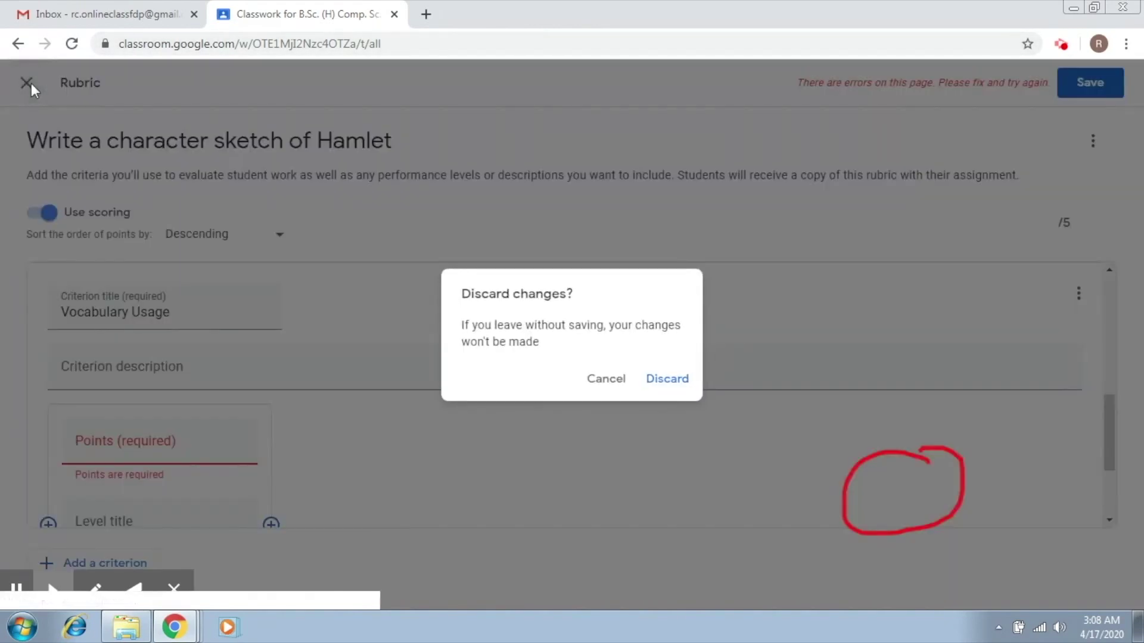
left_click(675, 386)
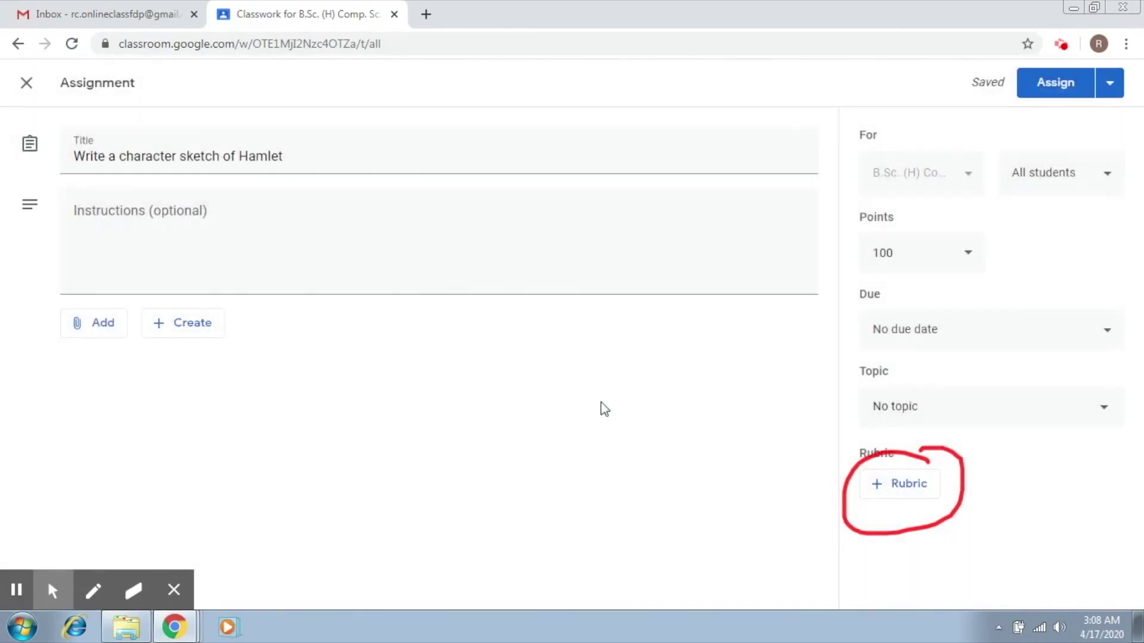
left_click(28, 84)
left_click(53, 590)
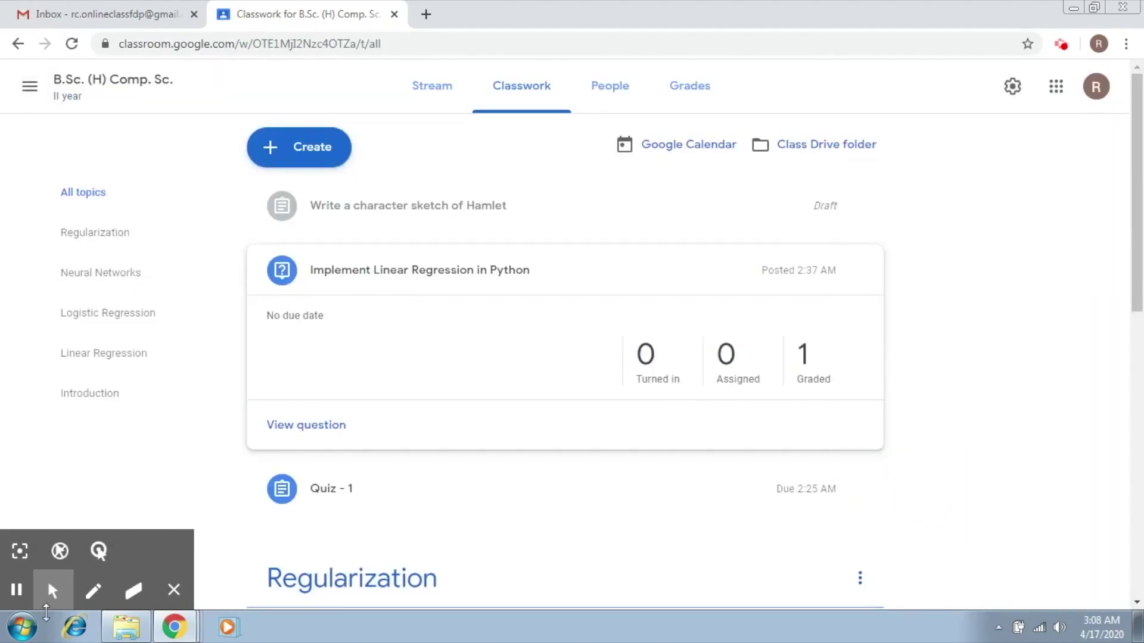
Step: Look through the class stream and return to the classwork list
mouse_move(1140, 250)
left_mouse_down()
mouse_move(1140, 575)
mouse_move(1140, 232)
left_mouse_up()
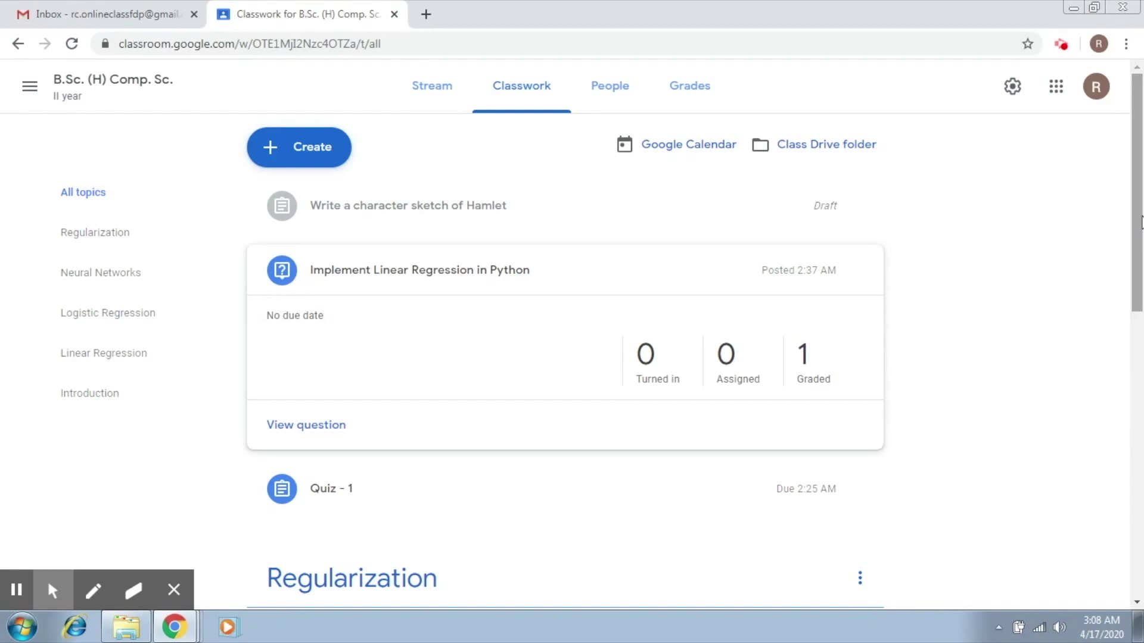
left_click(450, 89)
scroll(1141, 273, "down", 5)
scroll(1142, 273, "up", 5)
left_click(524, 85)
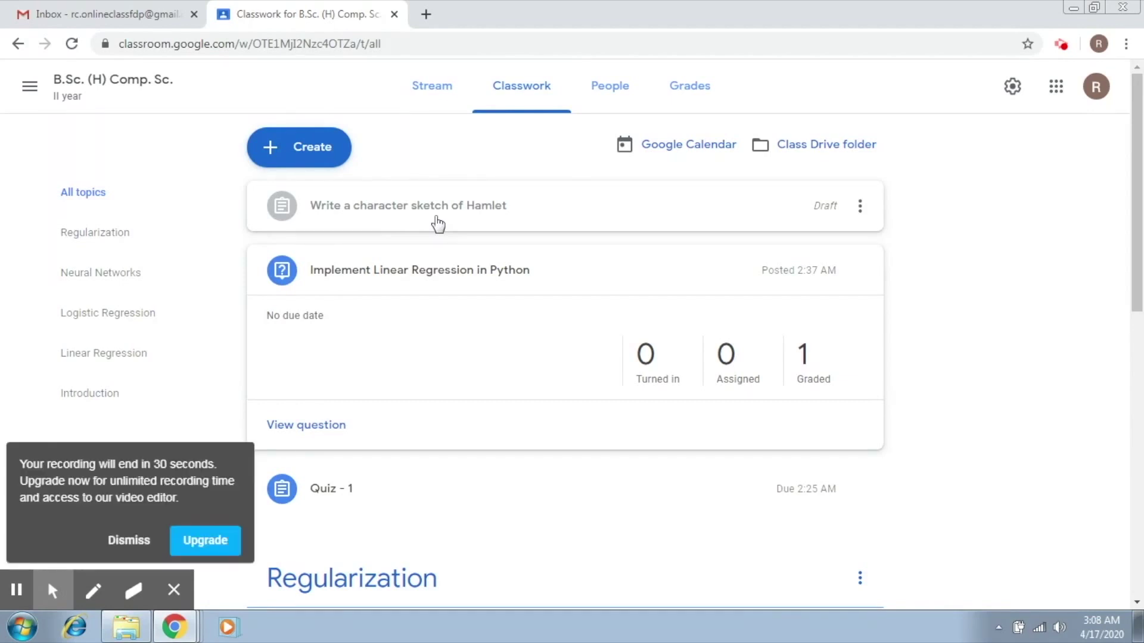
left_click(135, 538)
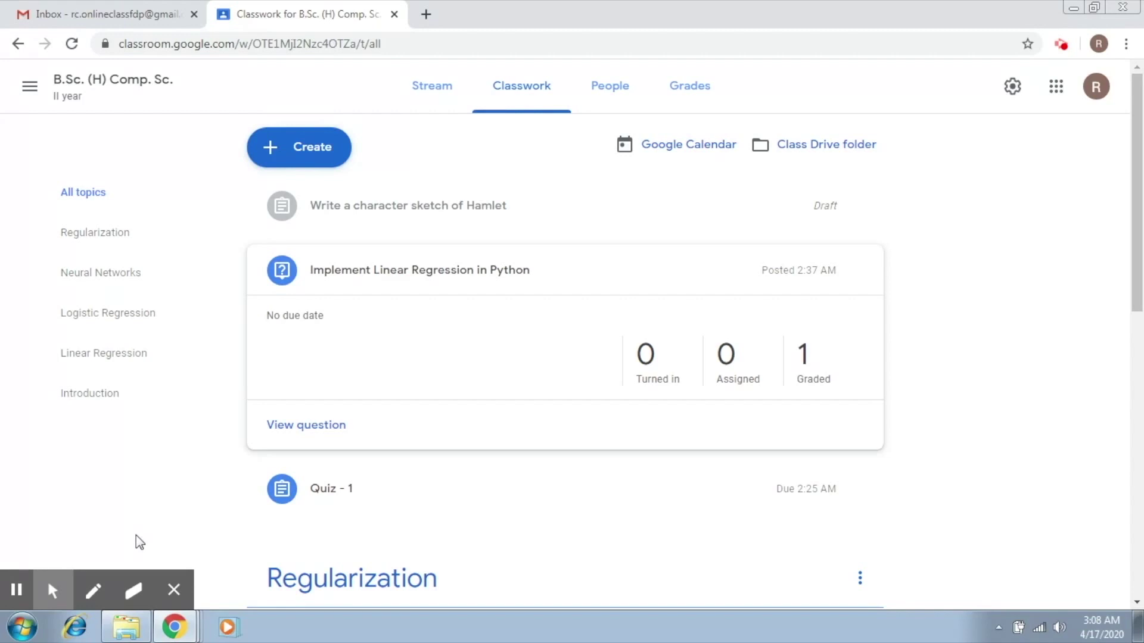
Step: View the class's teachers and students, dismiss the student progress tip, and open the gradebook
left_click(598, 110)
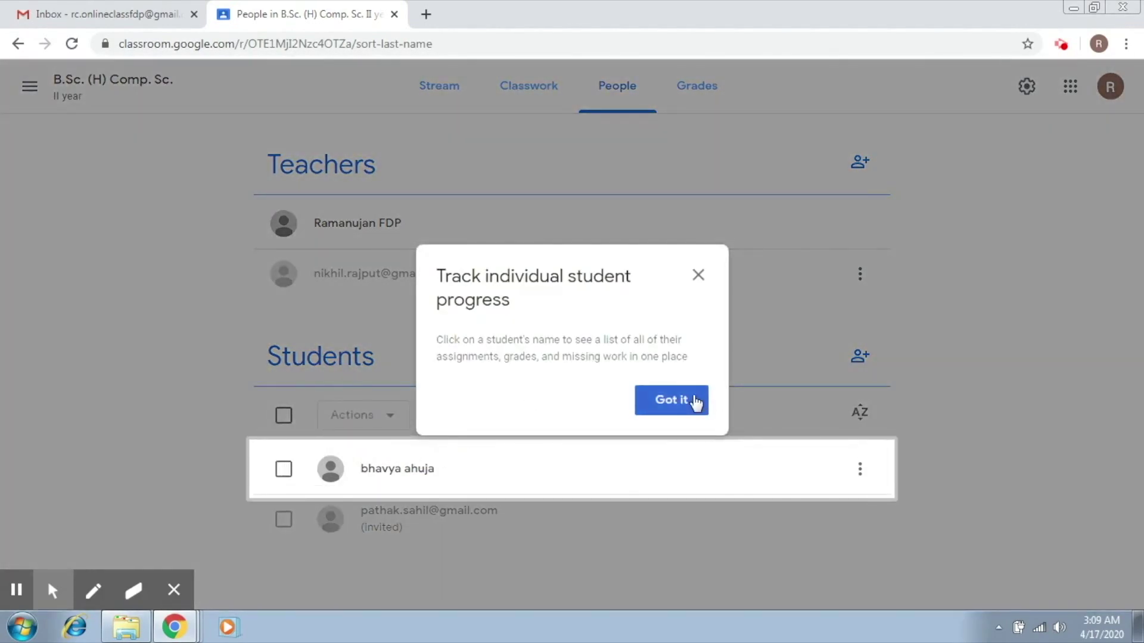
left_click(696, 401)
left_click(710, 84)
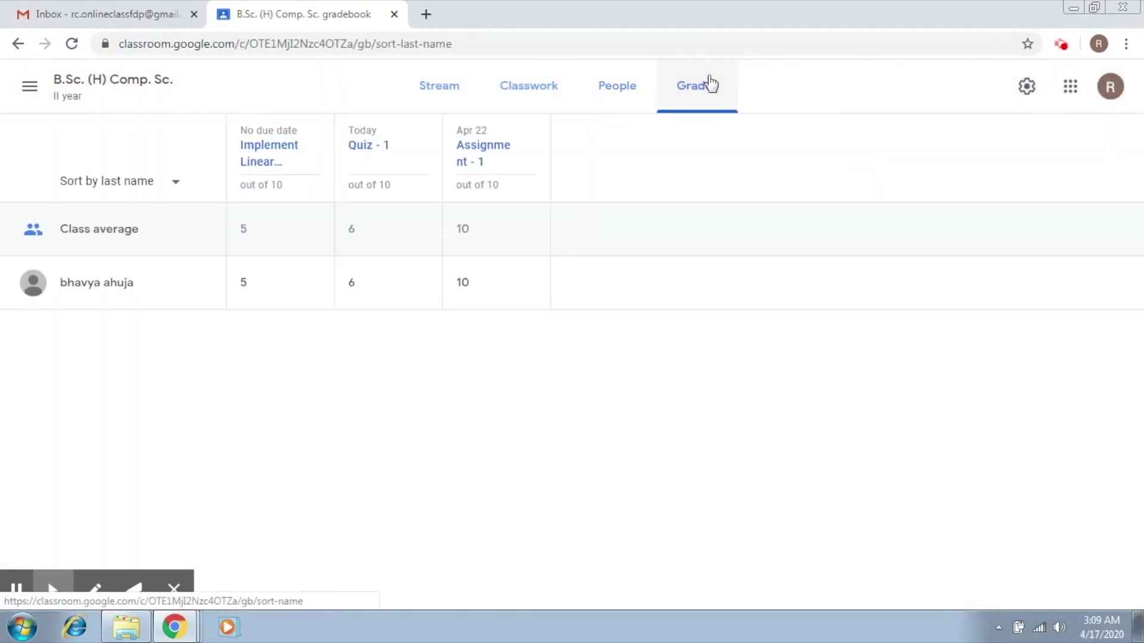